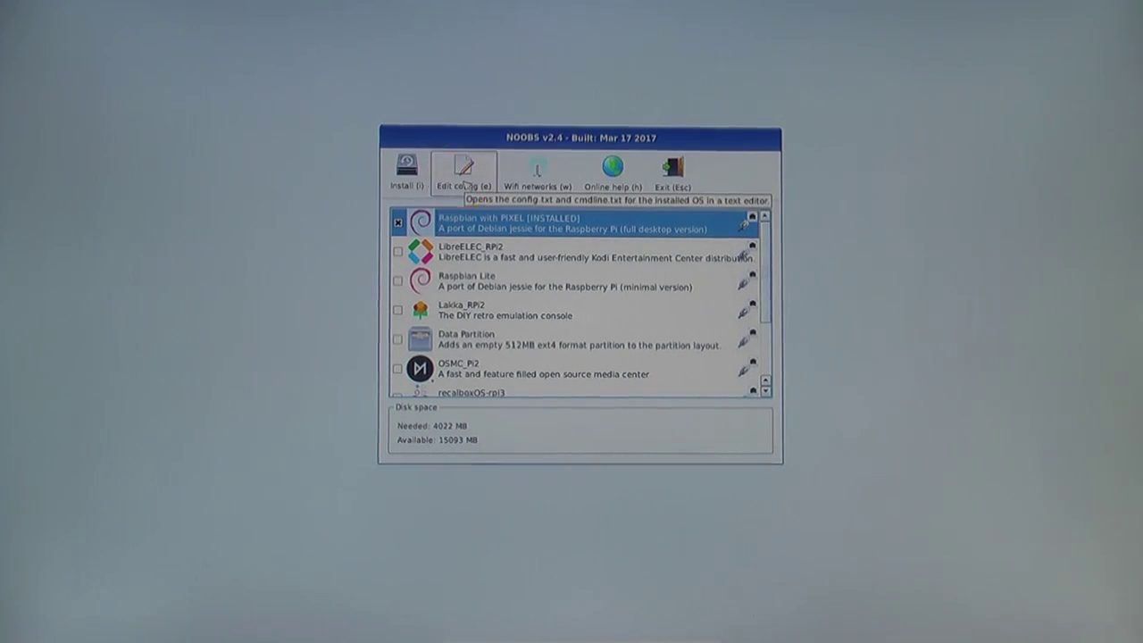
# Uncomment the arm_freq line in config.txt, change its value from 800 to 900, and save
pyautogui.click(464, 182)
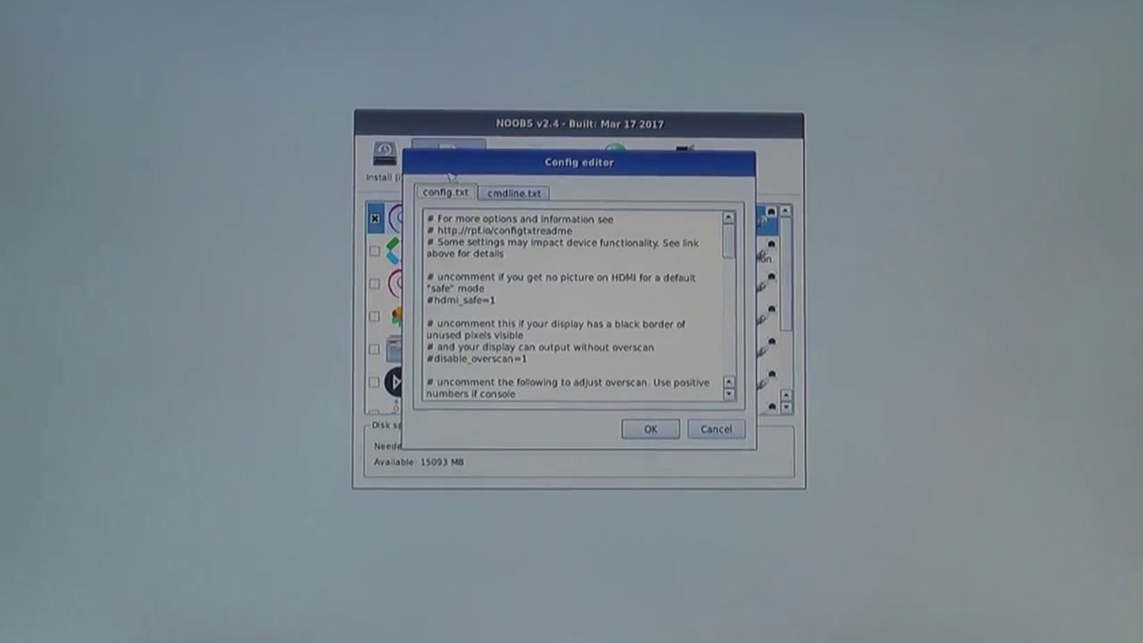
pyautogui.scroll(-3, 679, 291)
pyautogui.scroll(-10, 693, 296)
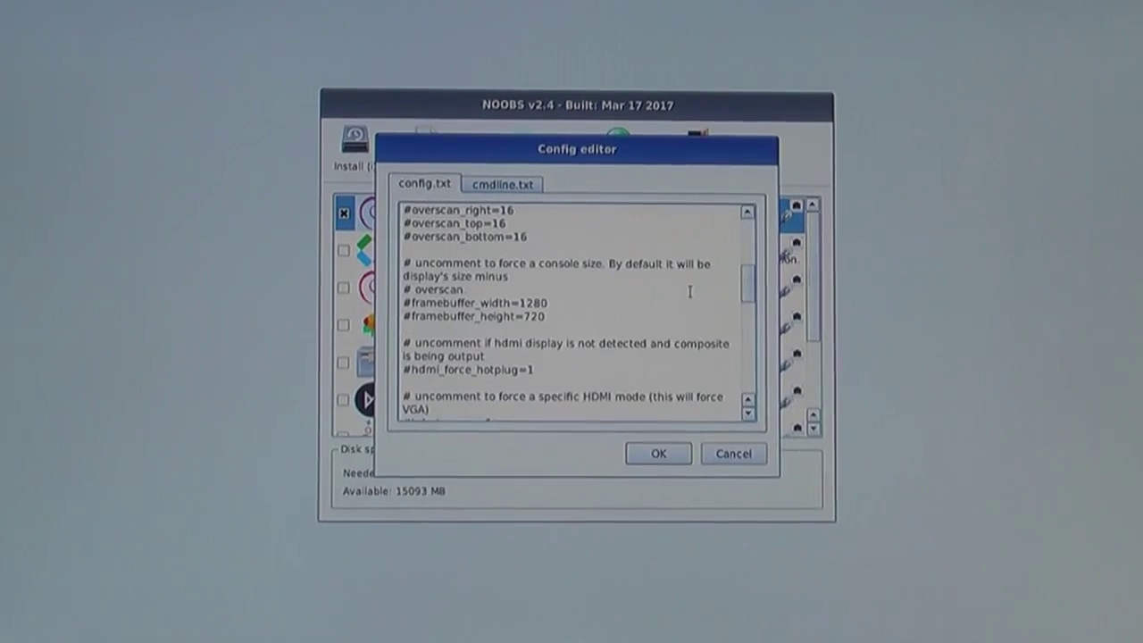
pyautogui.scroll(-2, 694, 283)
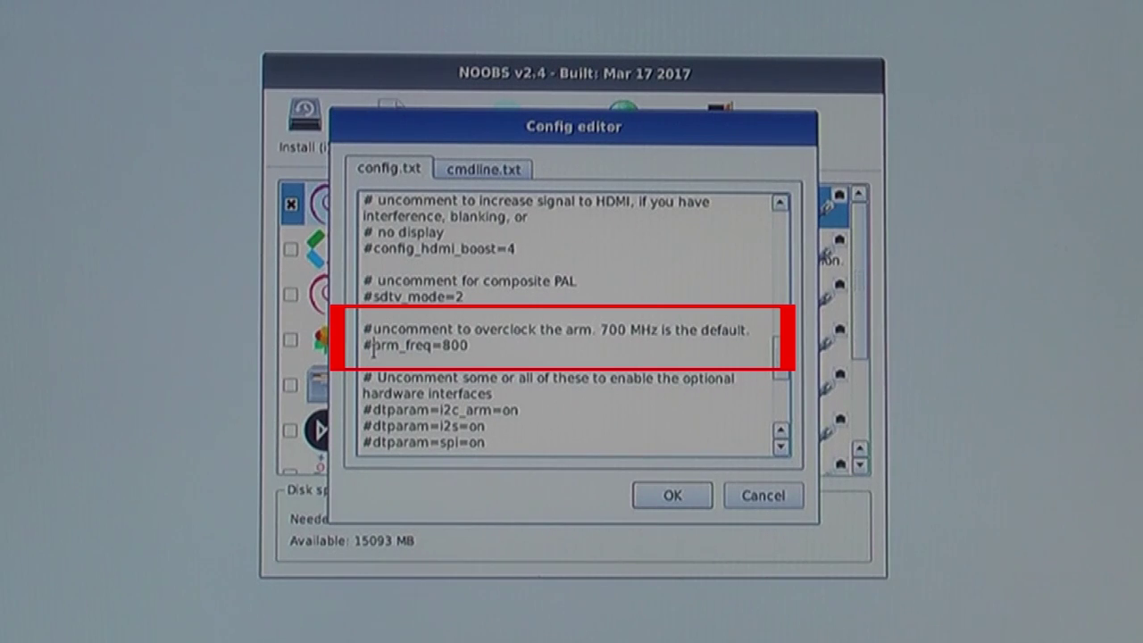
pyautogui.click(373, 347)
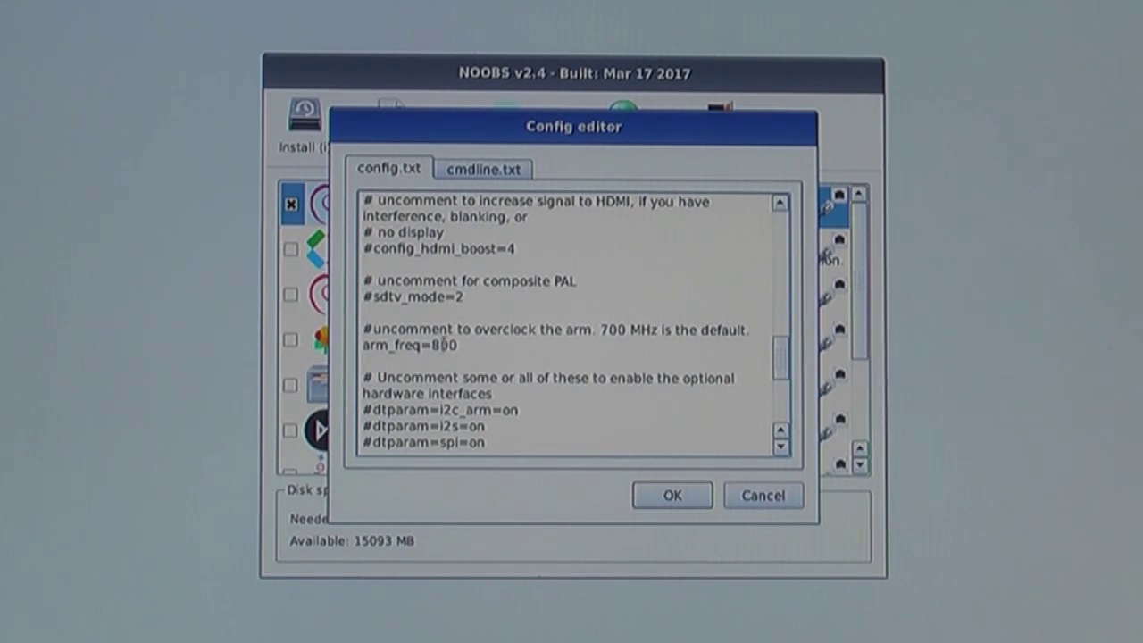
pyautogui.press('BackSpace')
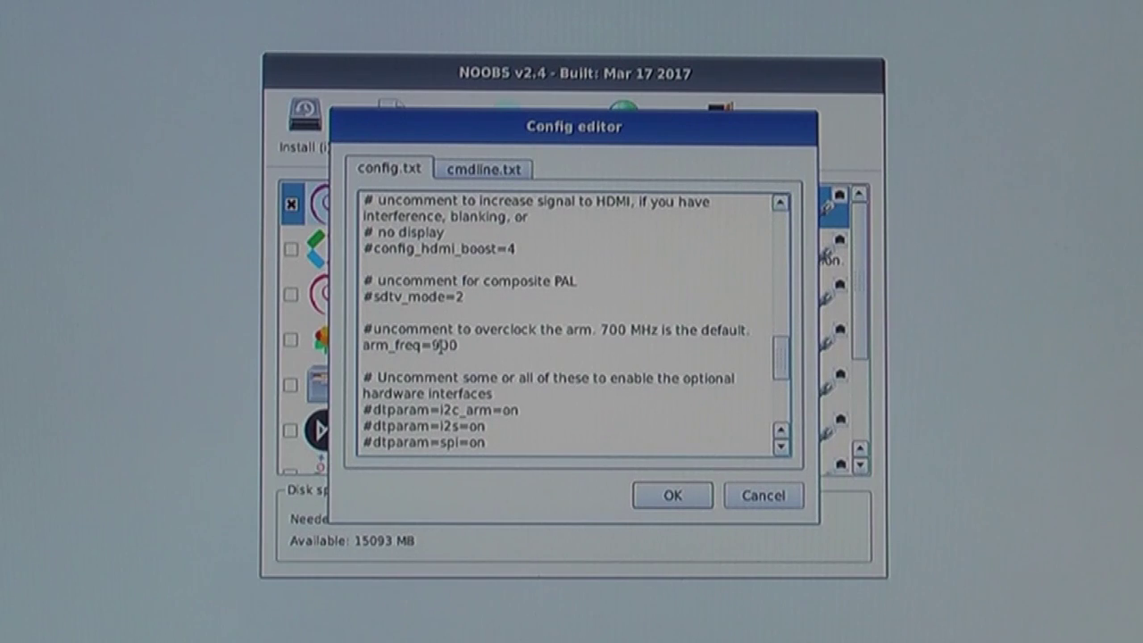
pyautogui.click(669, 498)
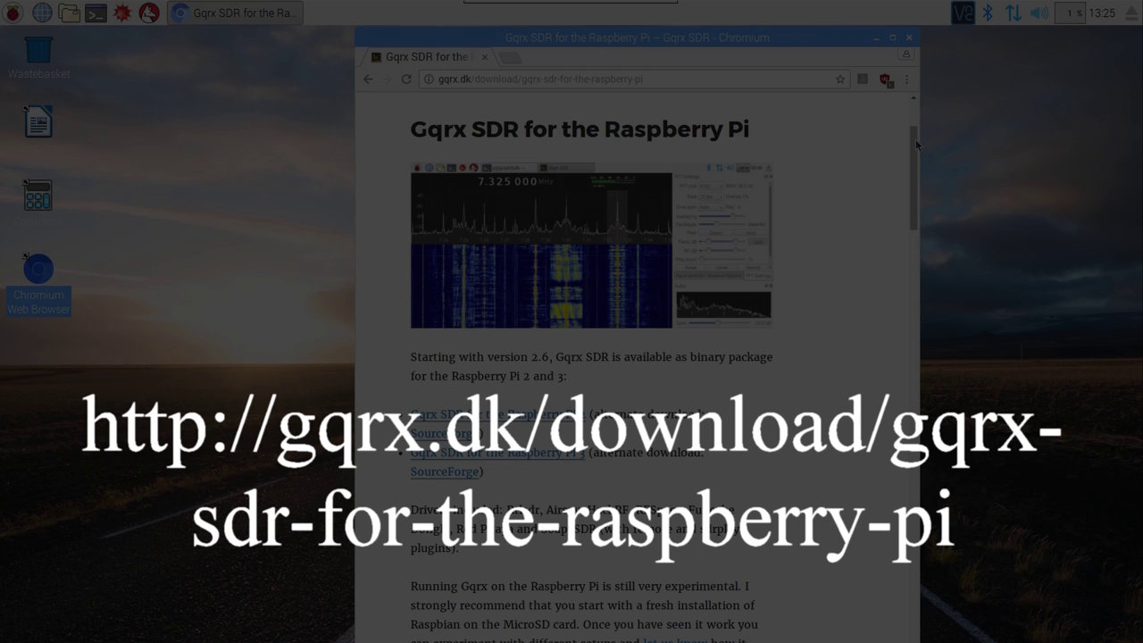
# Scroll the Gqrx Raspberry Pi download page down to the installation command block
pyautogui.scroll(-5, 915, 141)
pyautogui.scroll(-10, 915, 149)
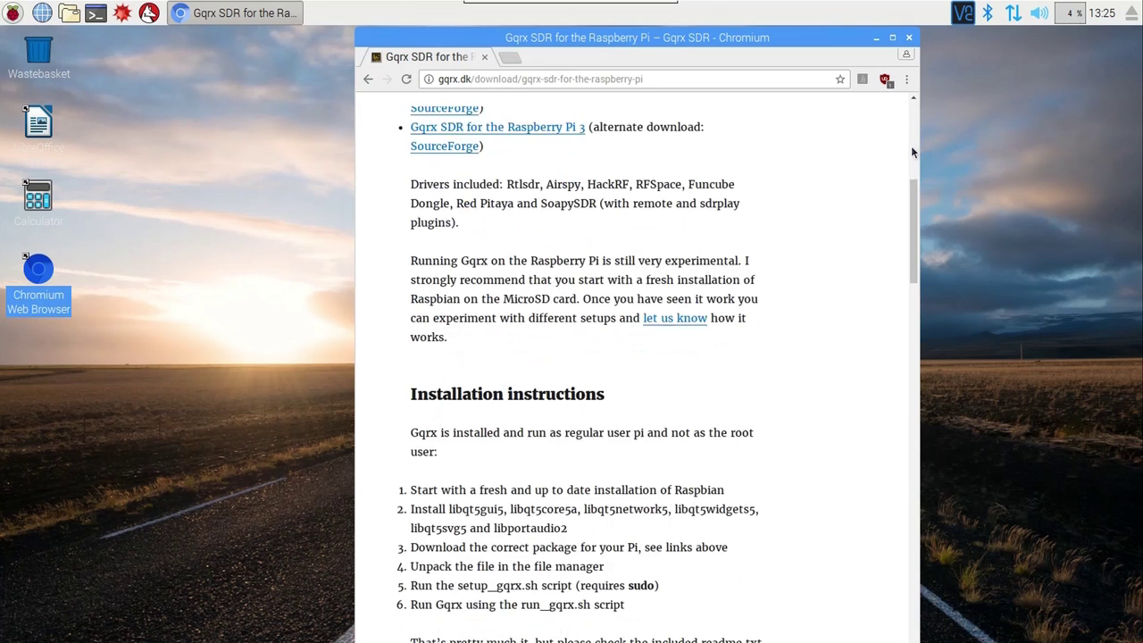
pyautogui.scroll(-2, 910, 154)
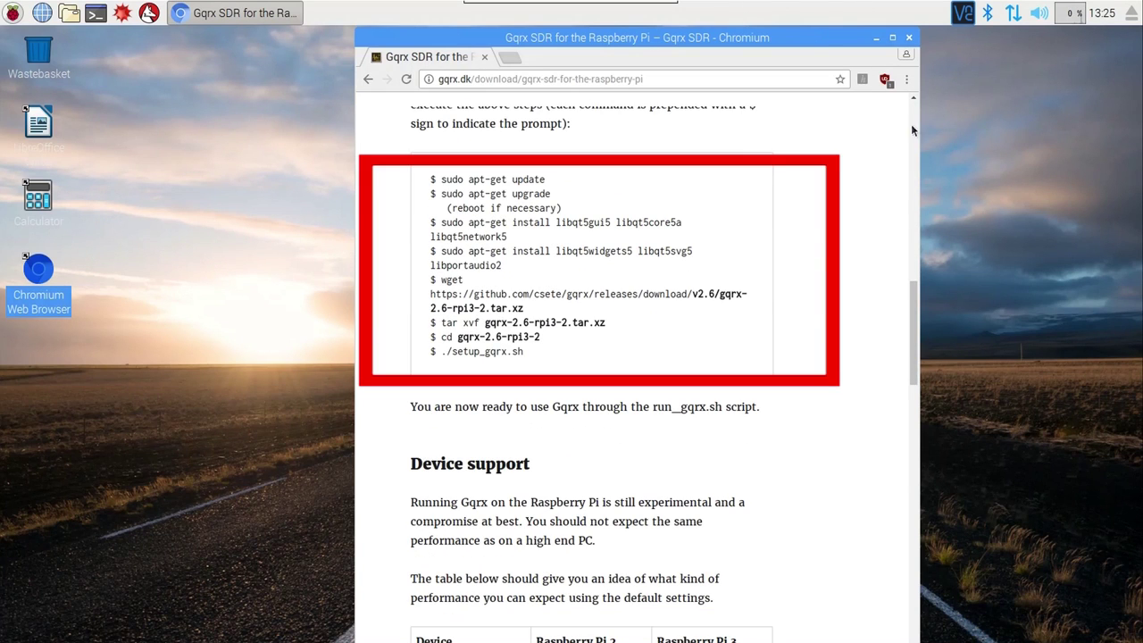
# Close Chromium and, in a new terminal, apt-get install libqt5gui5, libqt5core5a and libqt5network5
pyautogui.click(909, 37)
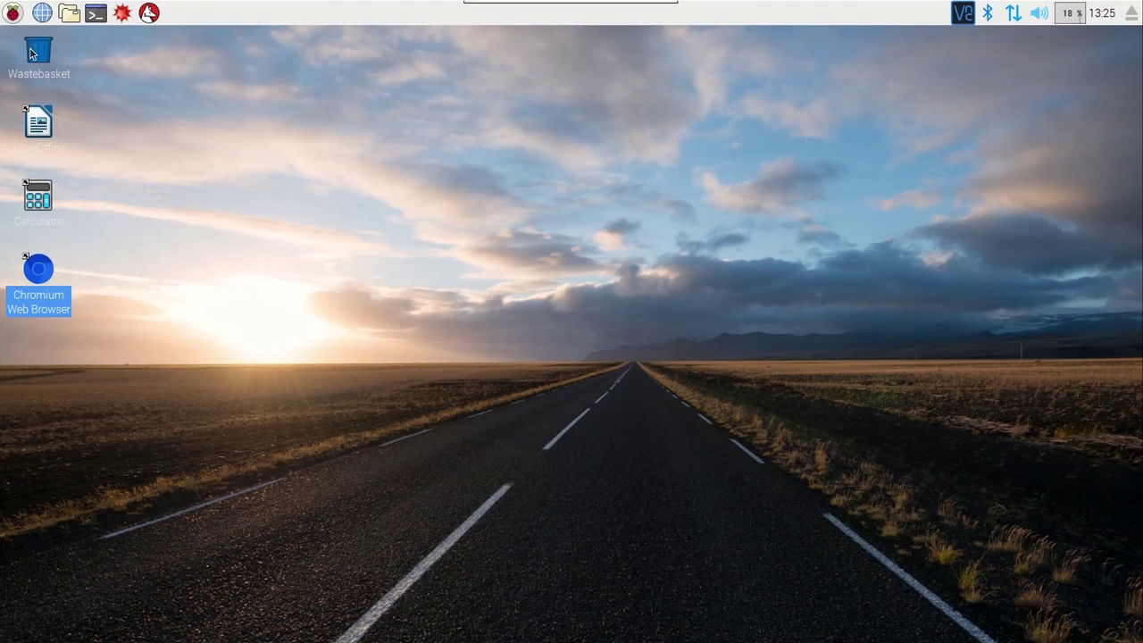
pyautogui.click(95, 14)
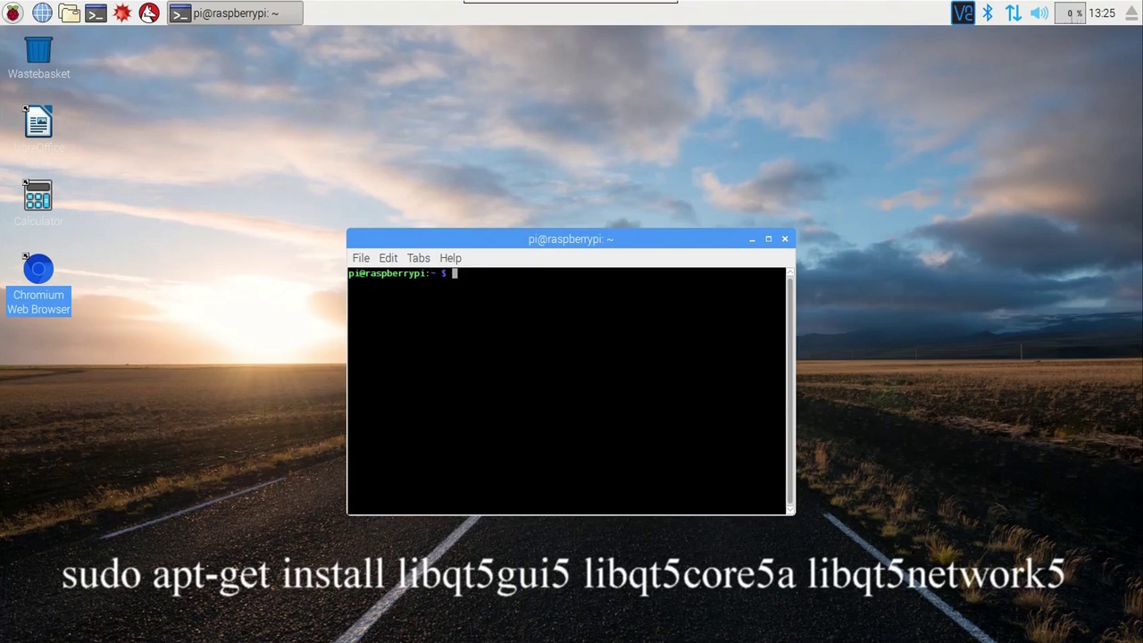
pyautogui.write('sudo apt-get install libqt5g')
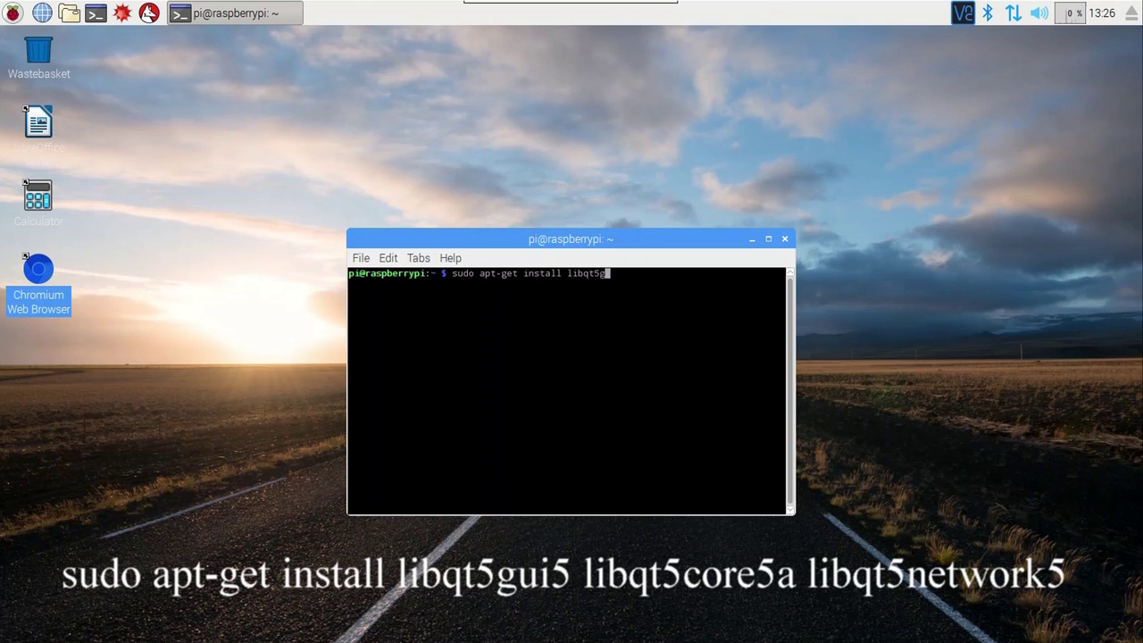
pyautogui.write('ui5 libqt5core5a libqt5')
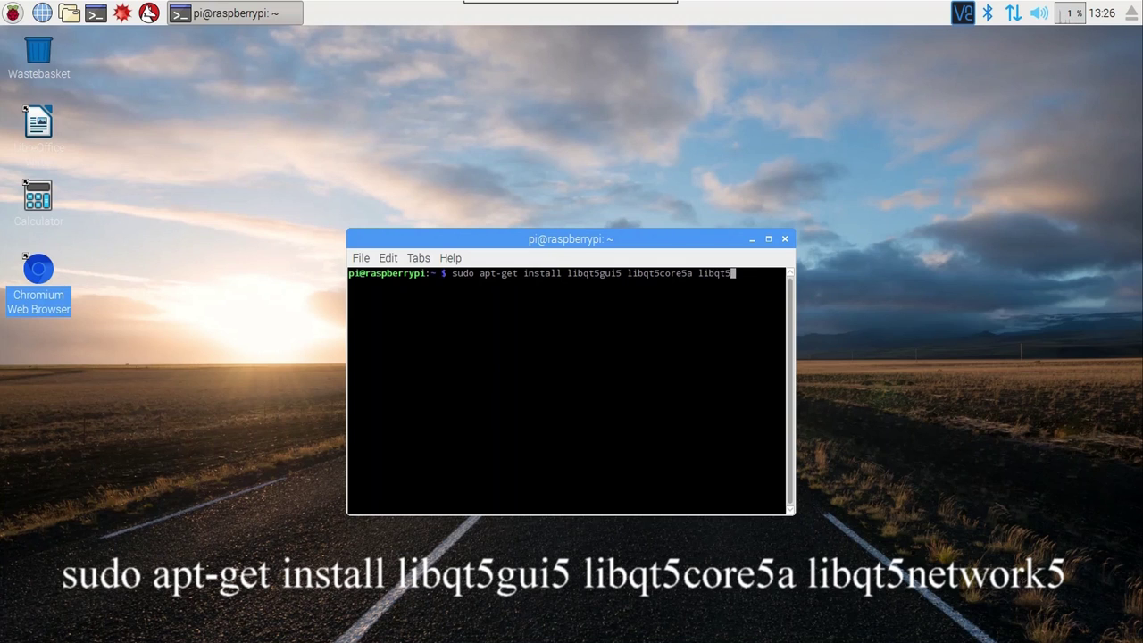
pyautogui.write('network5')
pyautogui.press('Return')
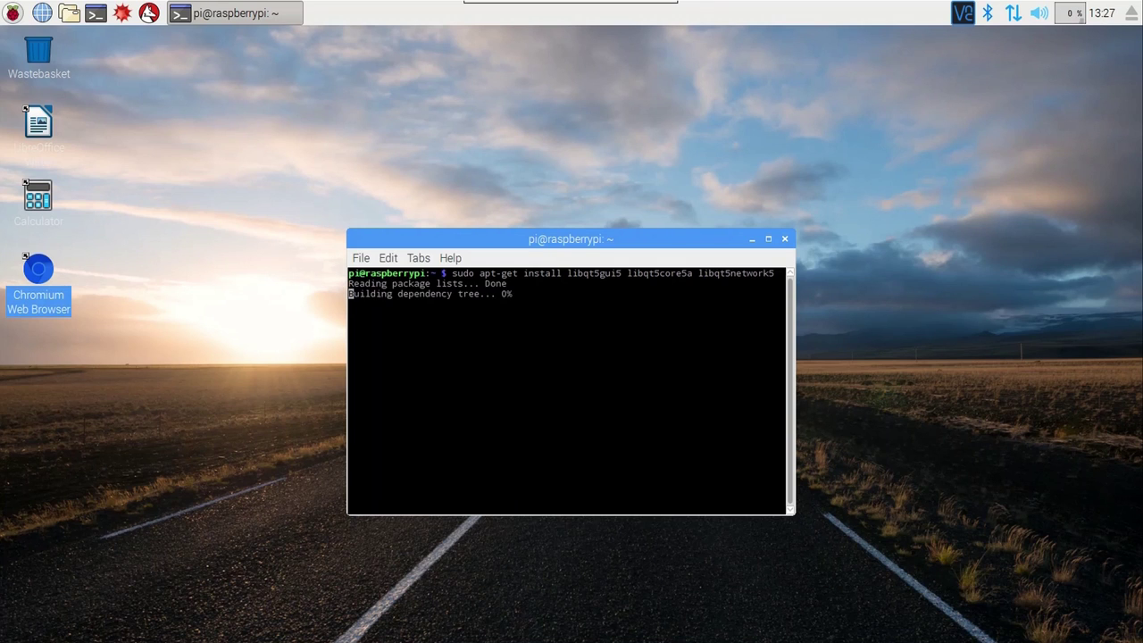
# Install libqt5widgets5, libqt5svg5 and libportaudio2, then begin the Gqrx release wget command
pyautogui.write('sudo apt-')
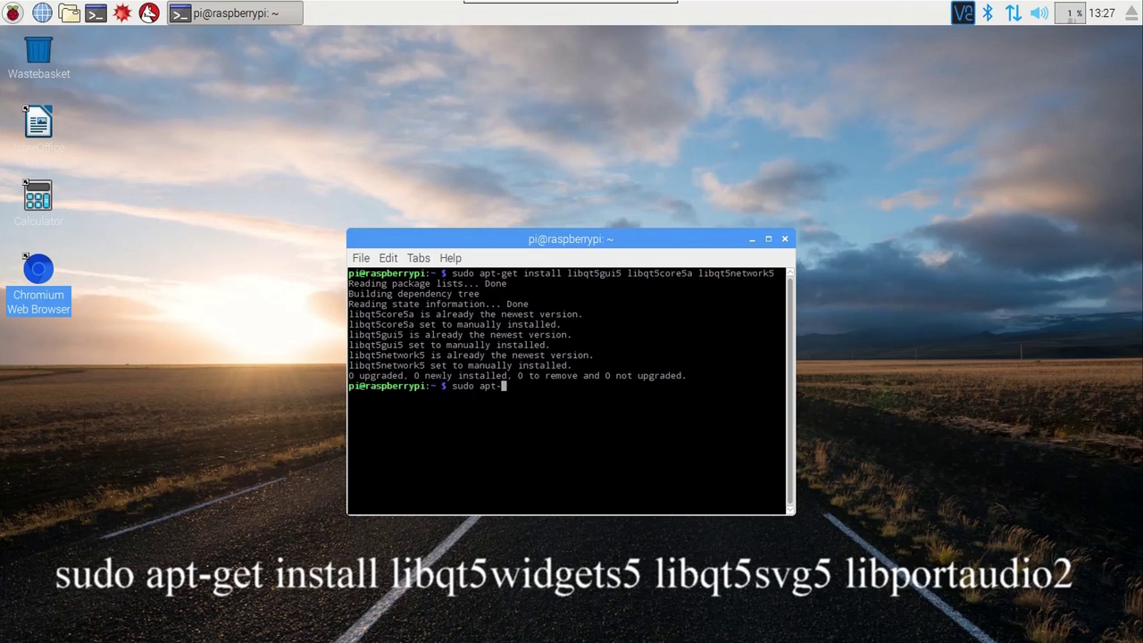
pyautogui.write('get install libqt5widgets5 lib')
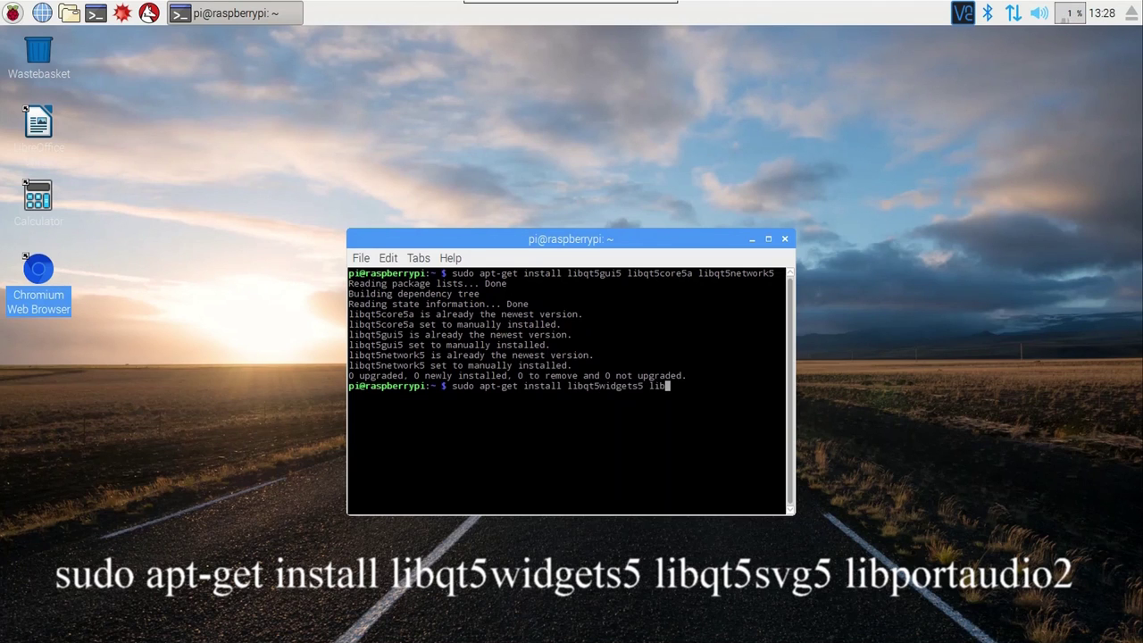
pyautogui.write('qt5svg5 libportaudio2')
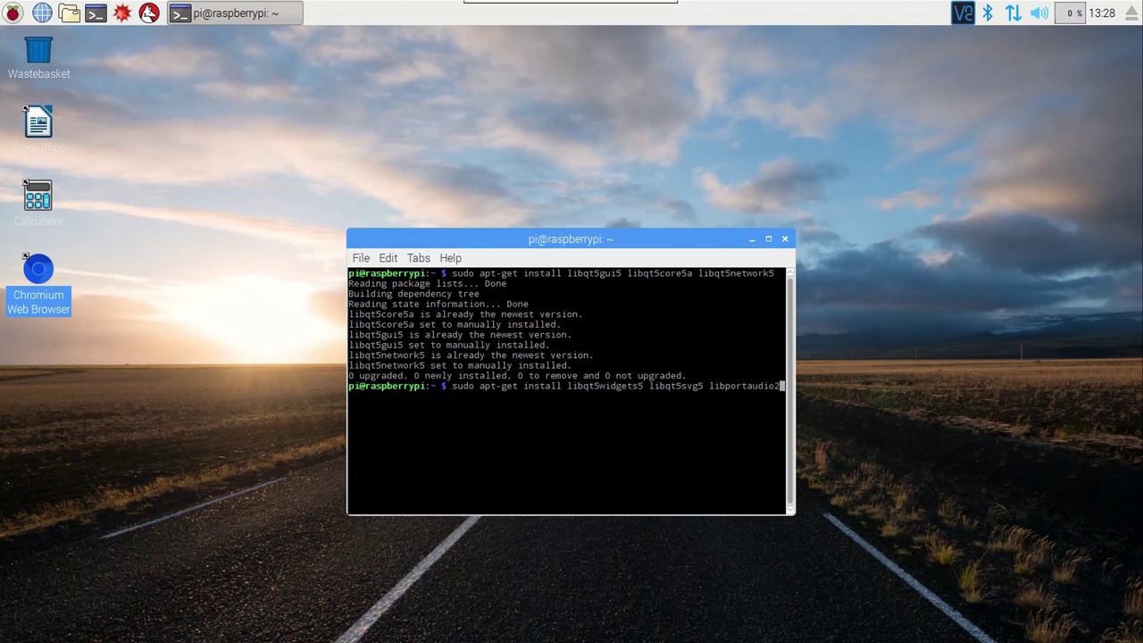
pyautogui.press('Return')
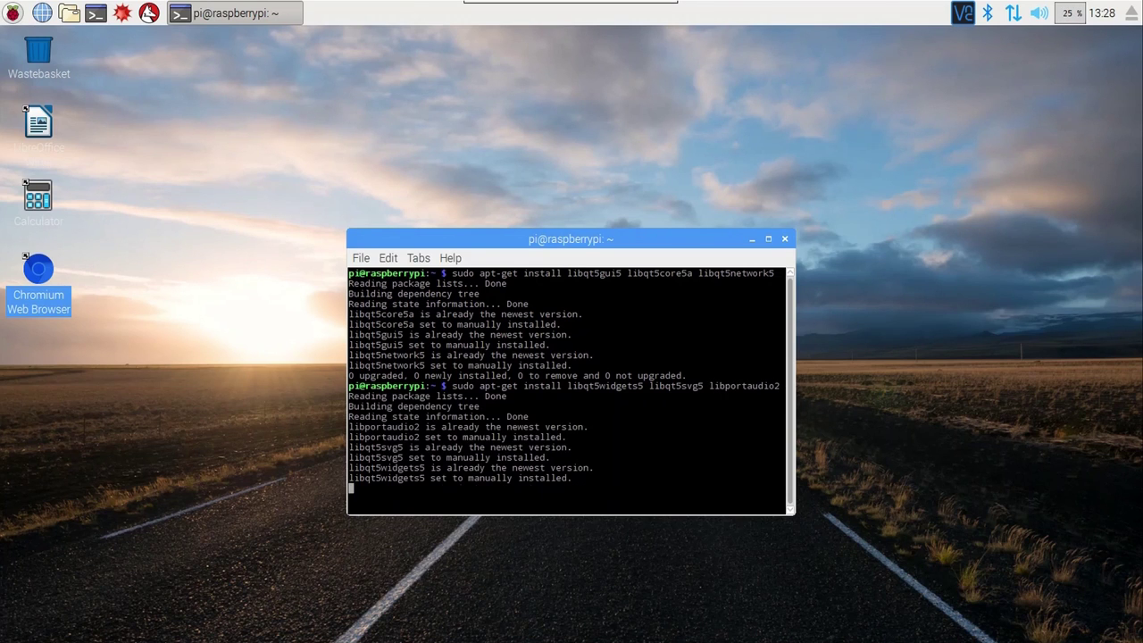
pyautogui.write('wget https://github.com')
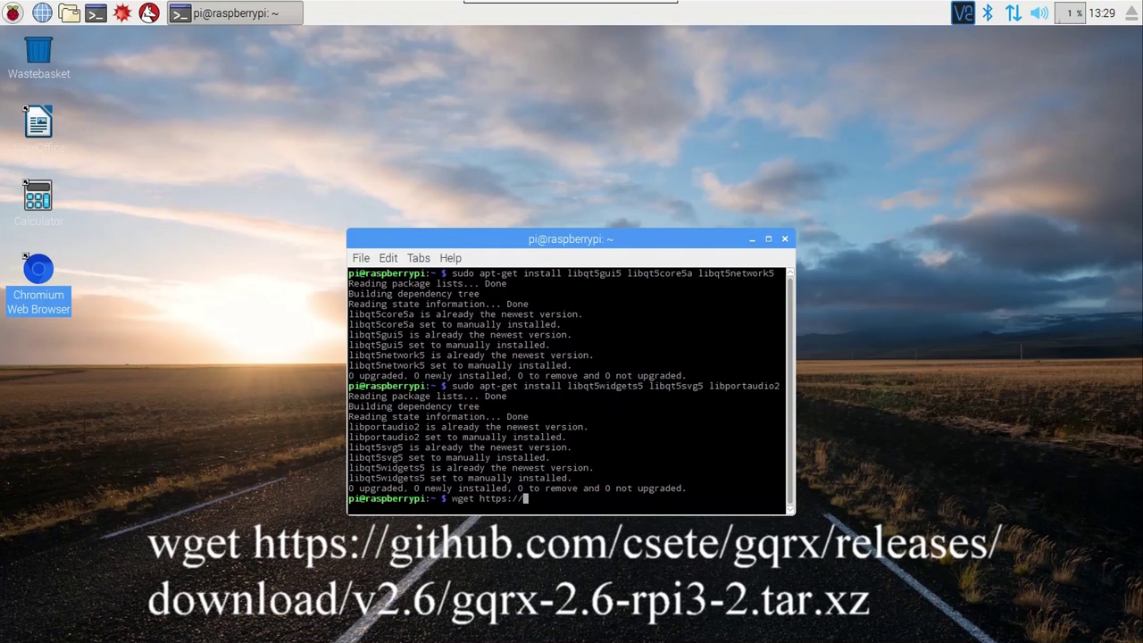
pyautogui.write('/csete/gqrx/releases/download/')
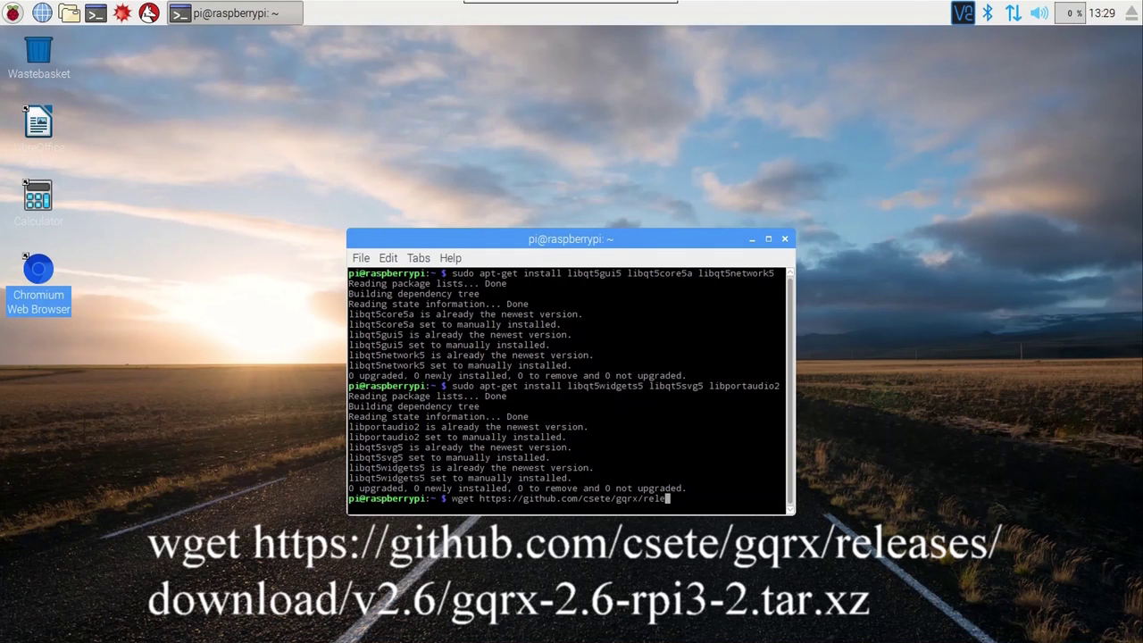
pyautogui.write('v')
# Download gqrx-2.6-rpi3-2.tar.xz with wget and extract it with tar xvf
pyautogui.write('2.6/gqrx-2.6-rpi3-2.')
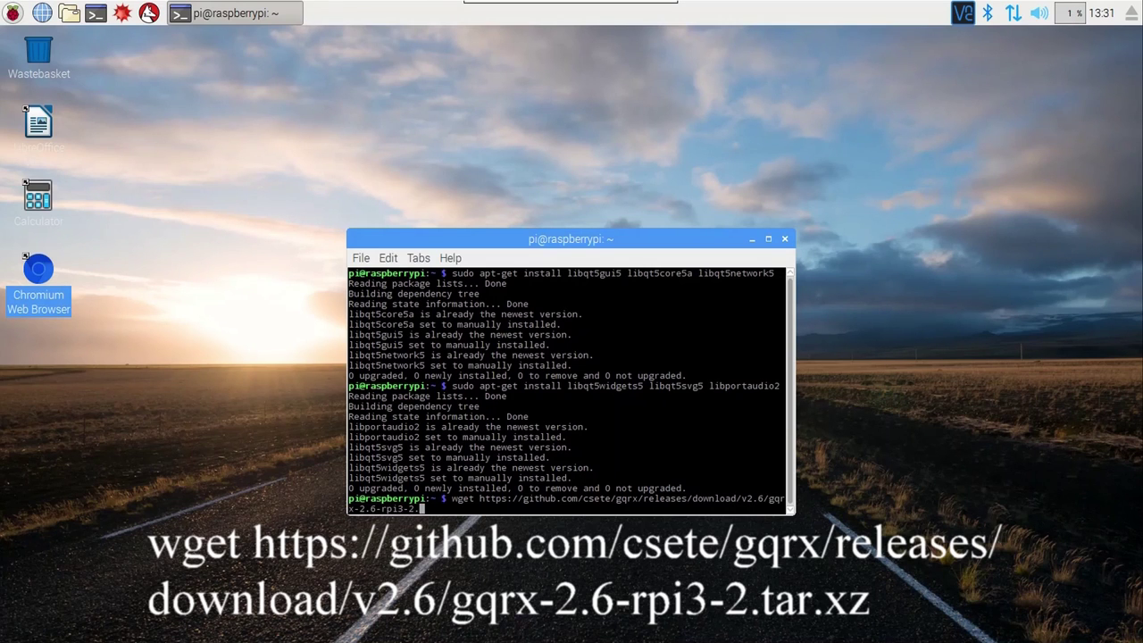
pyautogui.write('tar.xz')
pyautogui.press('Return')
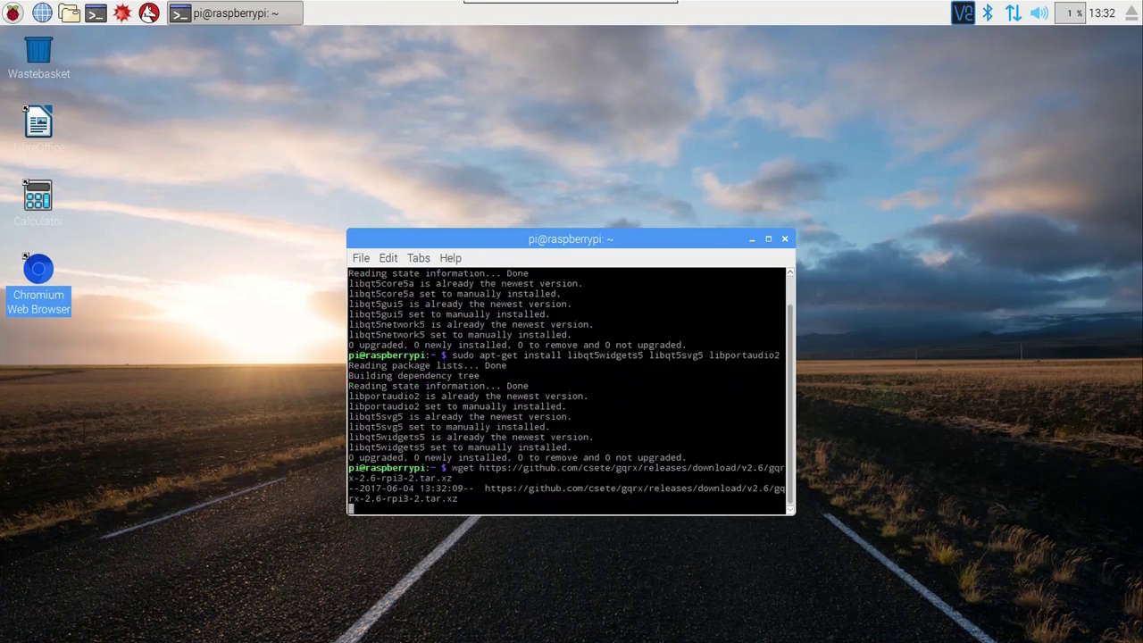
pyautogui.write('tar xv')
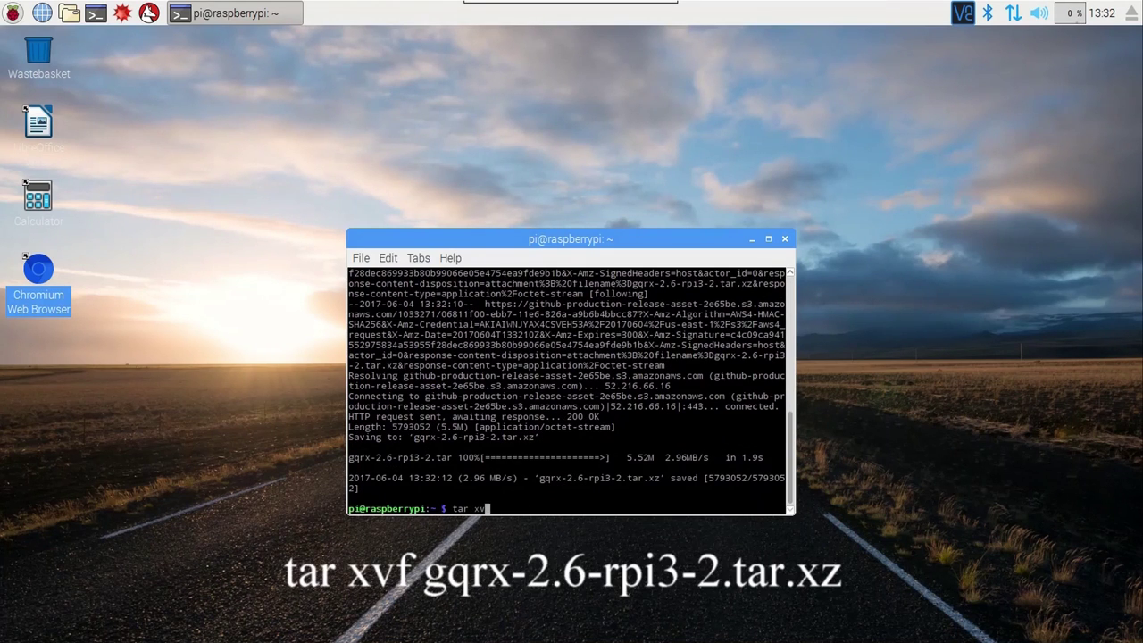
pyautogui.write('f gqrx-2.6-rpi3-2.t')
pyautogui.press('Tab')
pyautogui.press('Return')
# Enter the gqrx-2.6-rpi3-2 folder, run ./setup_gqrx.sh, and launch Gqrx with sh run_gqrx.sh
pyautogui.write('cd')
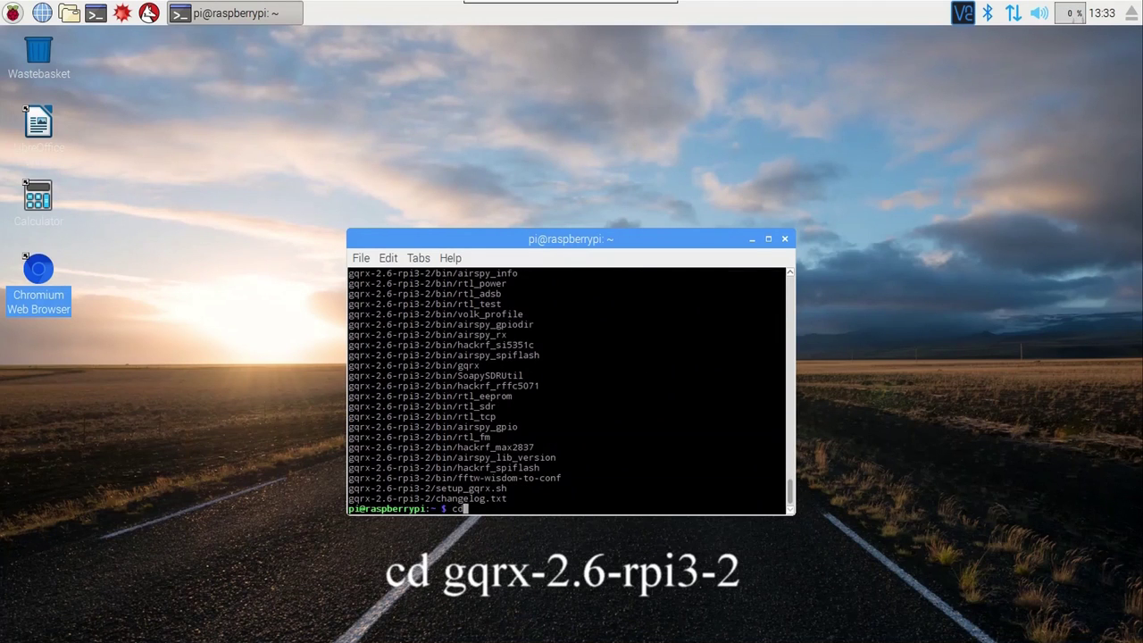
pyautogui.write(' gqrx-2.6-rpi3-2')
pyautogui.press('Return')
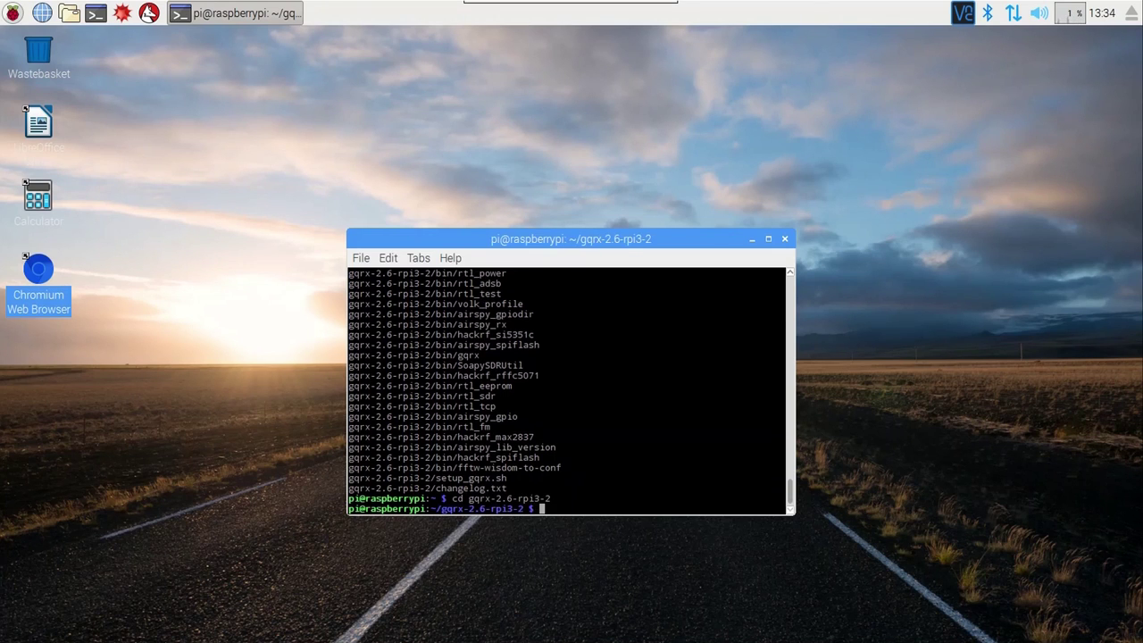
pyautogui.write('./setup_gqrx.sh')
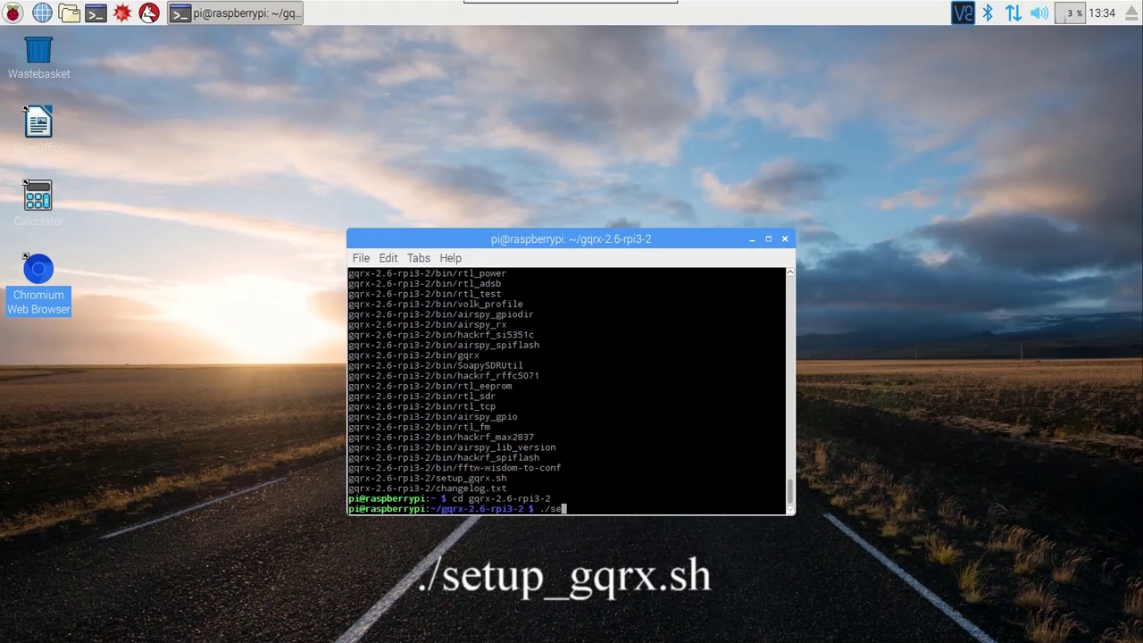
pyautogui.press('Return')
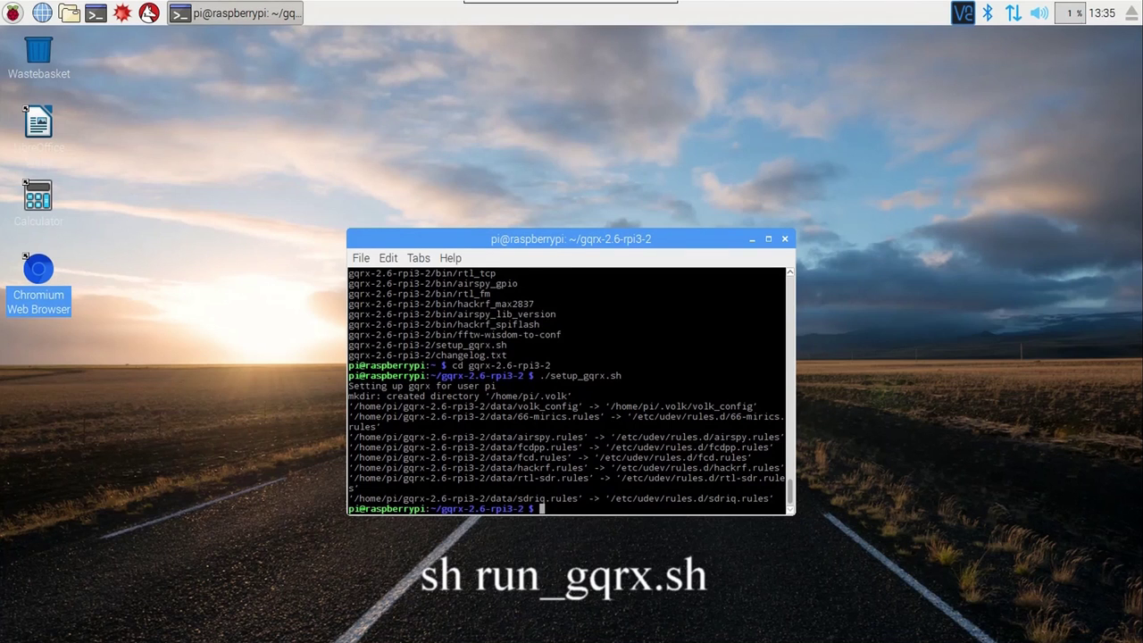
pyautogui.write('sh run_gqrx.sh')
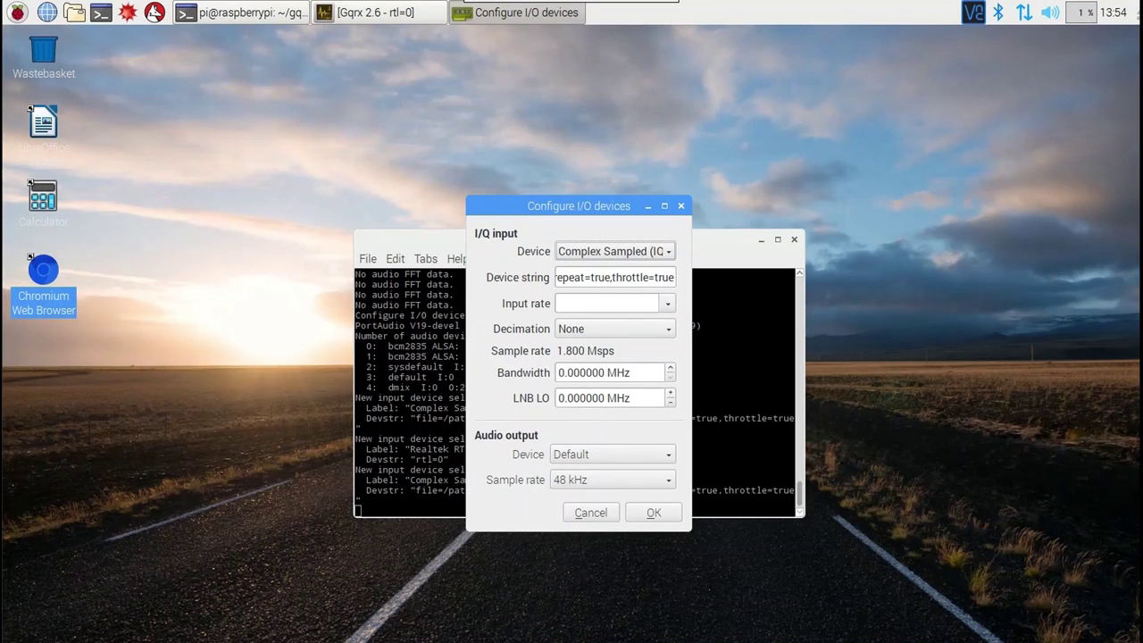
# Select the Realtek RTL2838UHIDR device at a 2400000 input rate and confirm the I/O settings
pyautogui.click(673, 254)
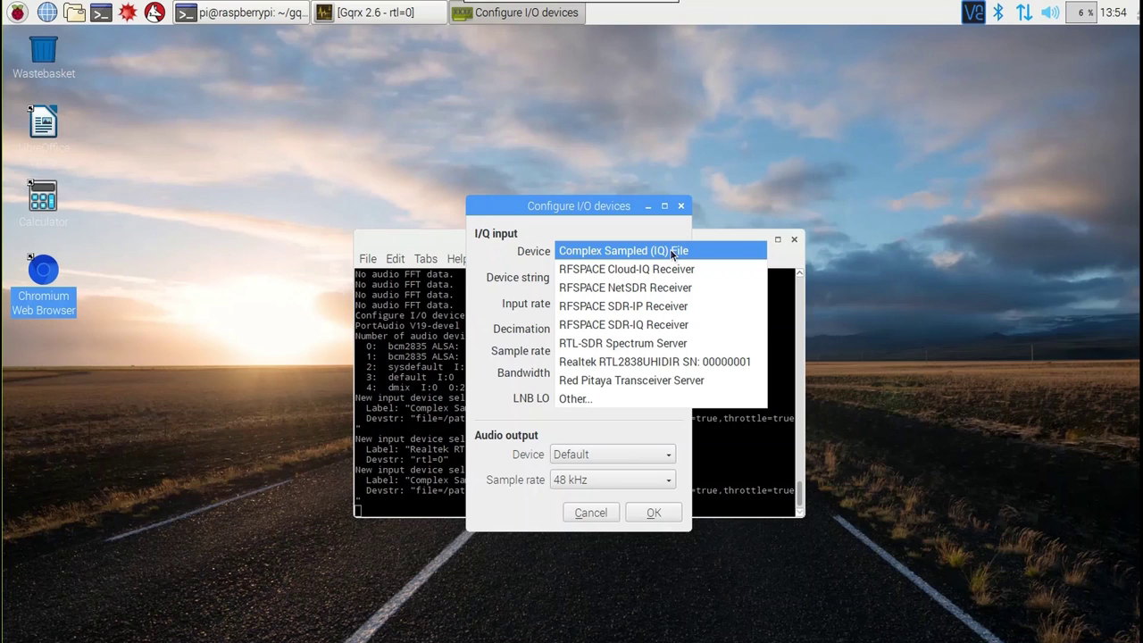
pyautogui.click(658, 361)
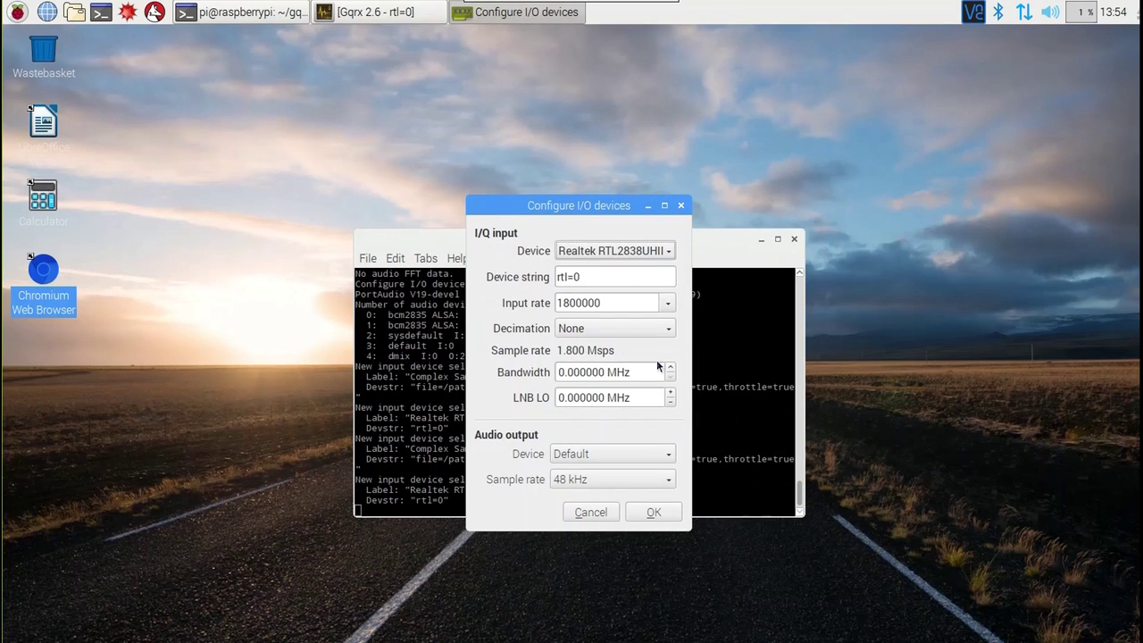
pyautogui.click(669, 304)
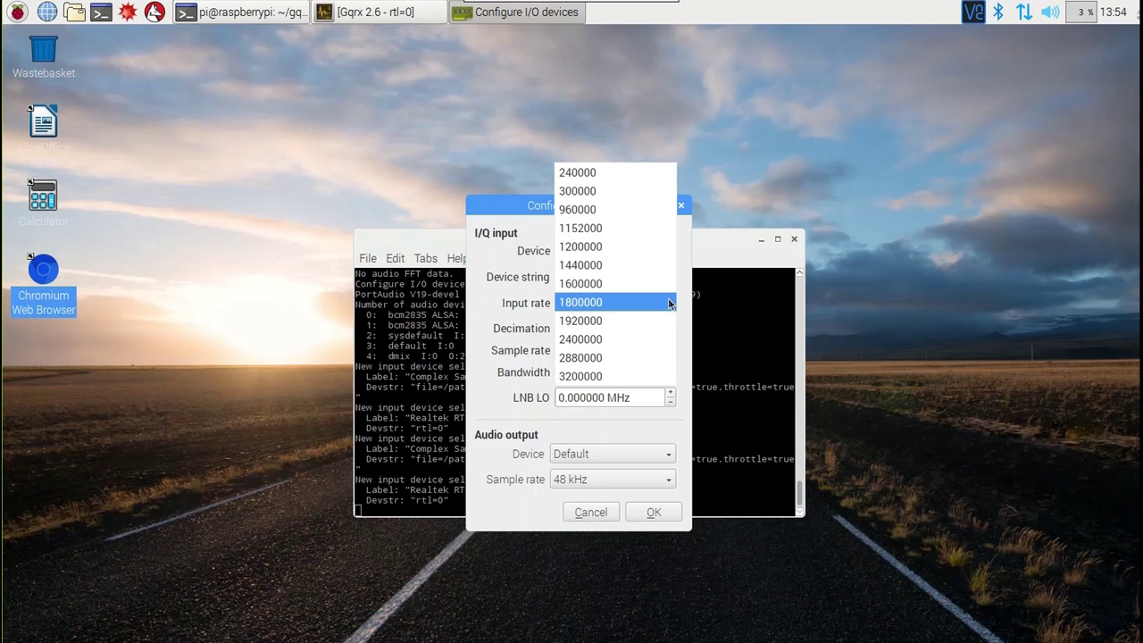
pyautogui.click(636, 338)
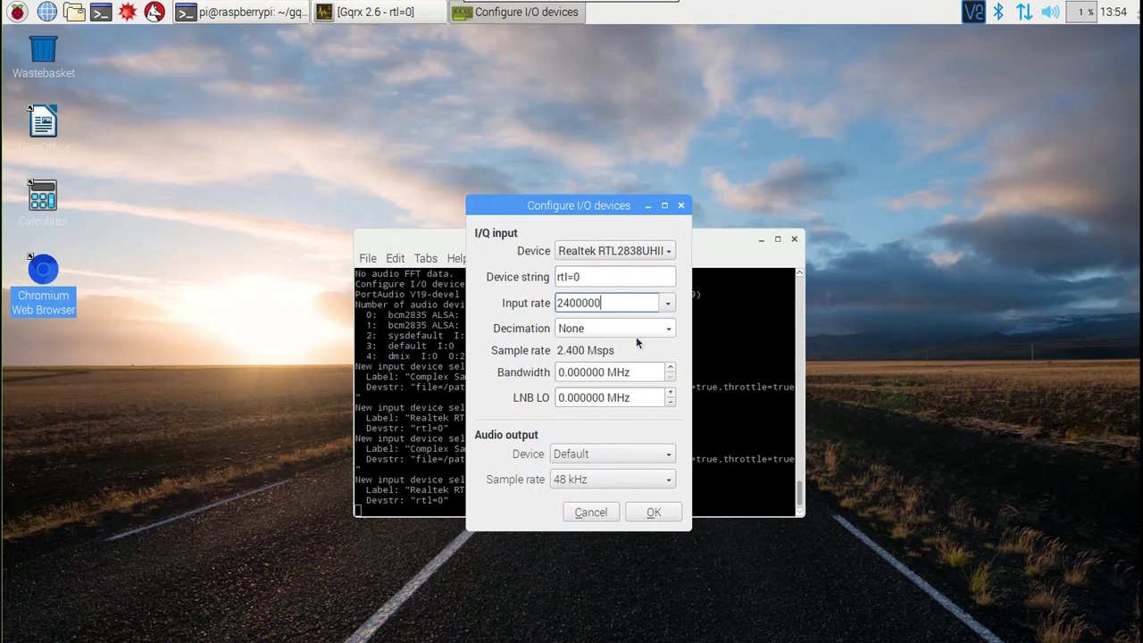
pyautogui.click(649, 514)
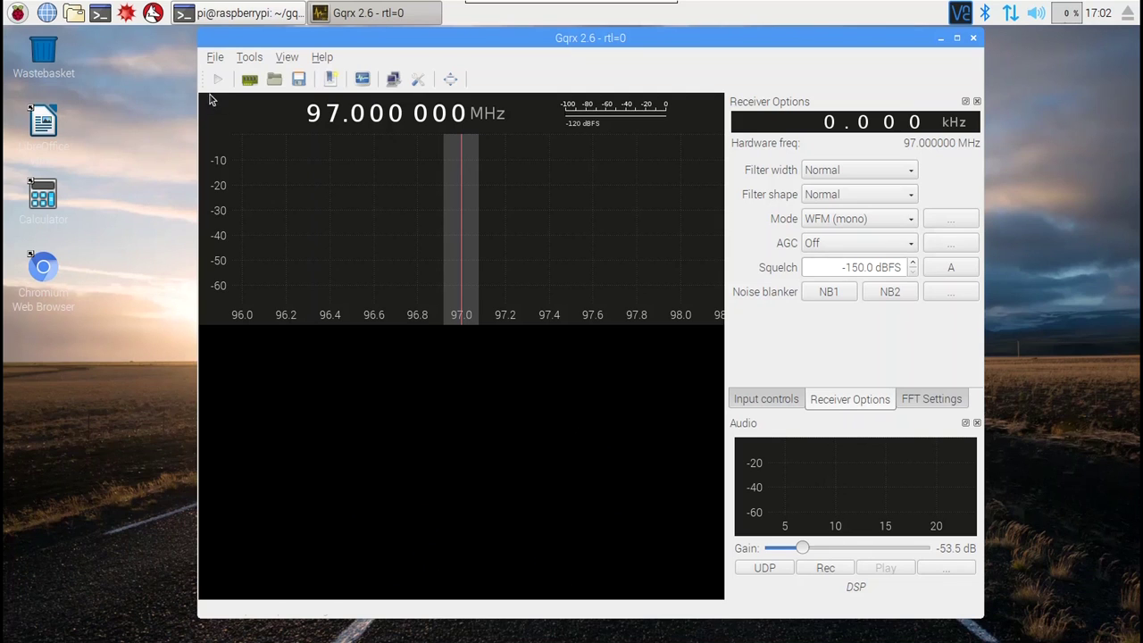
# Start DSP and raise the tuned frequency to 97.900 000 MHz
pyautogui.click(220, 80)
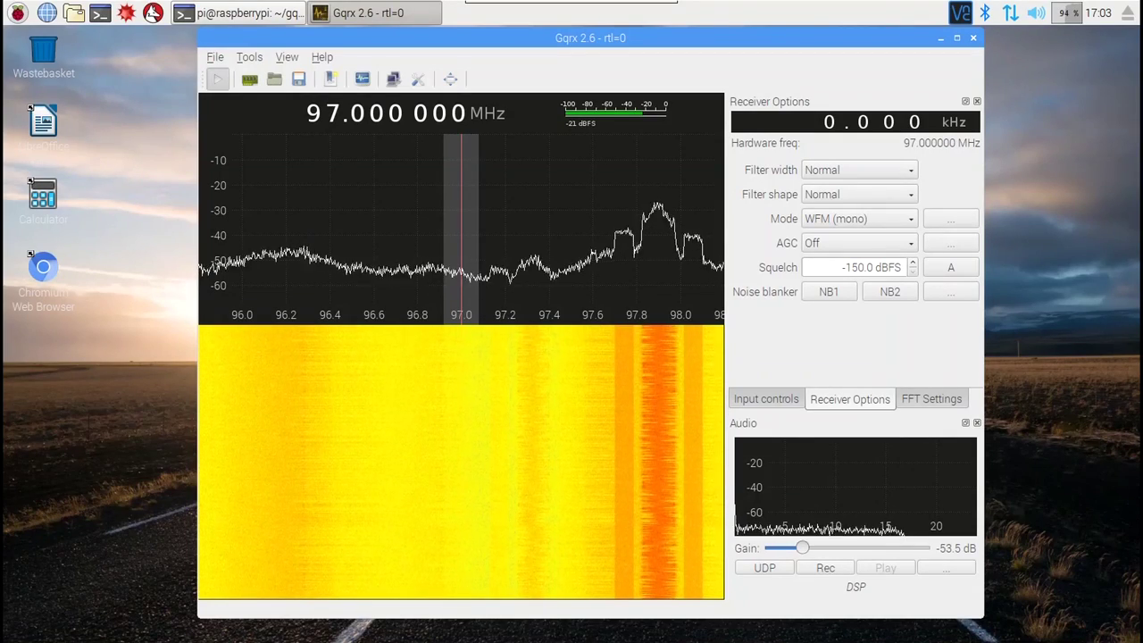
pyautogui.click(355, 108)
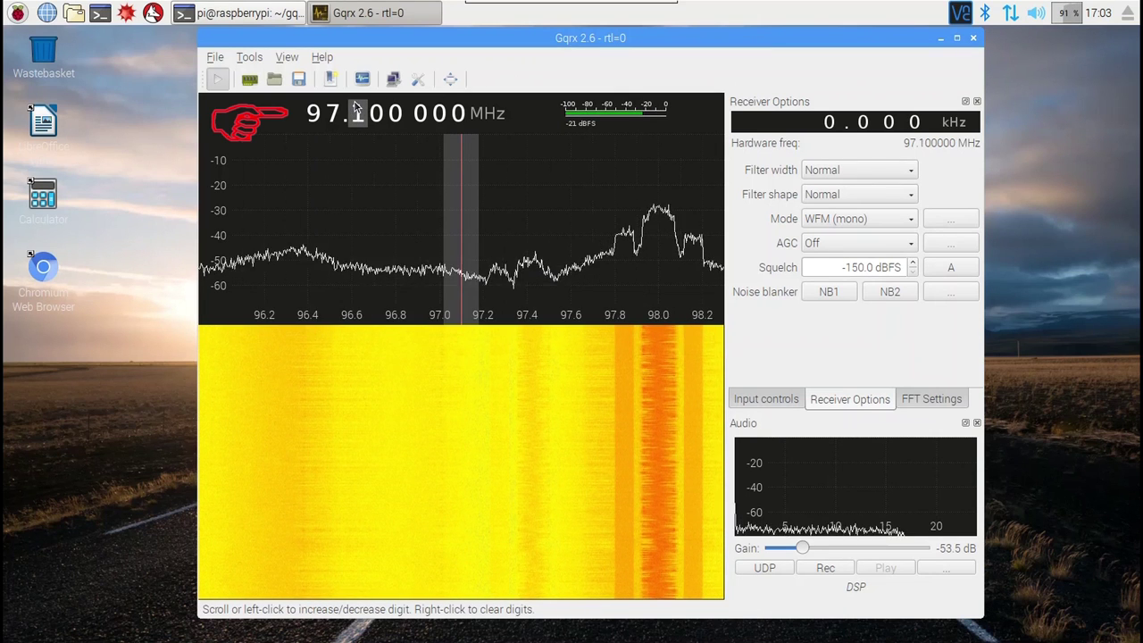
pyautogui.scroll(5, 356, 109)
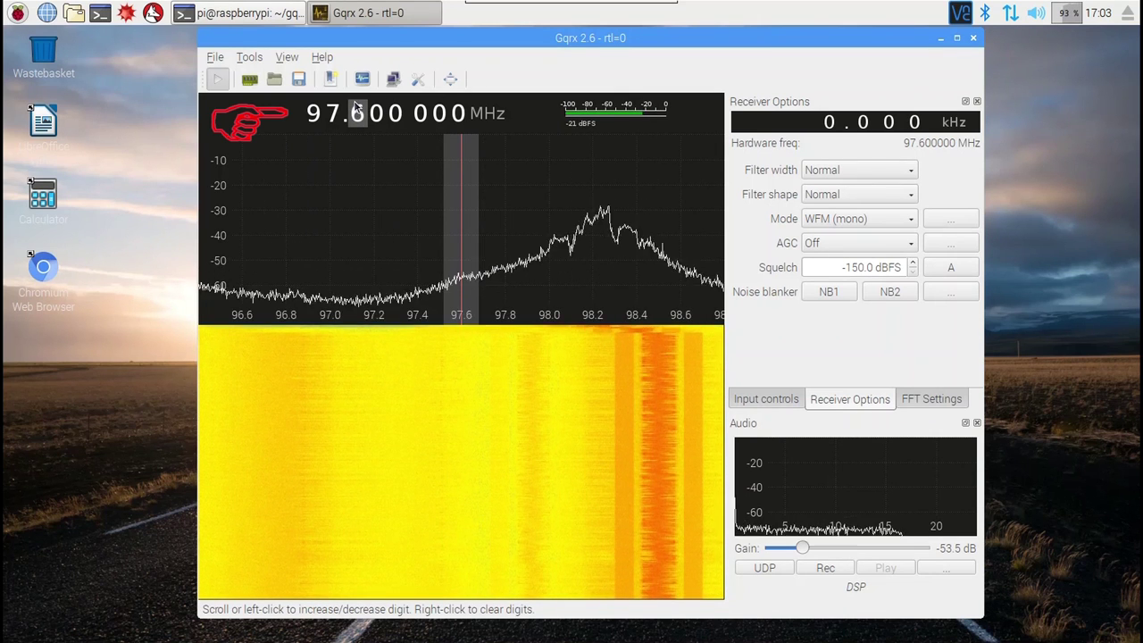
pyautogui.scroll(3, 357, 109)
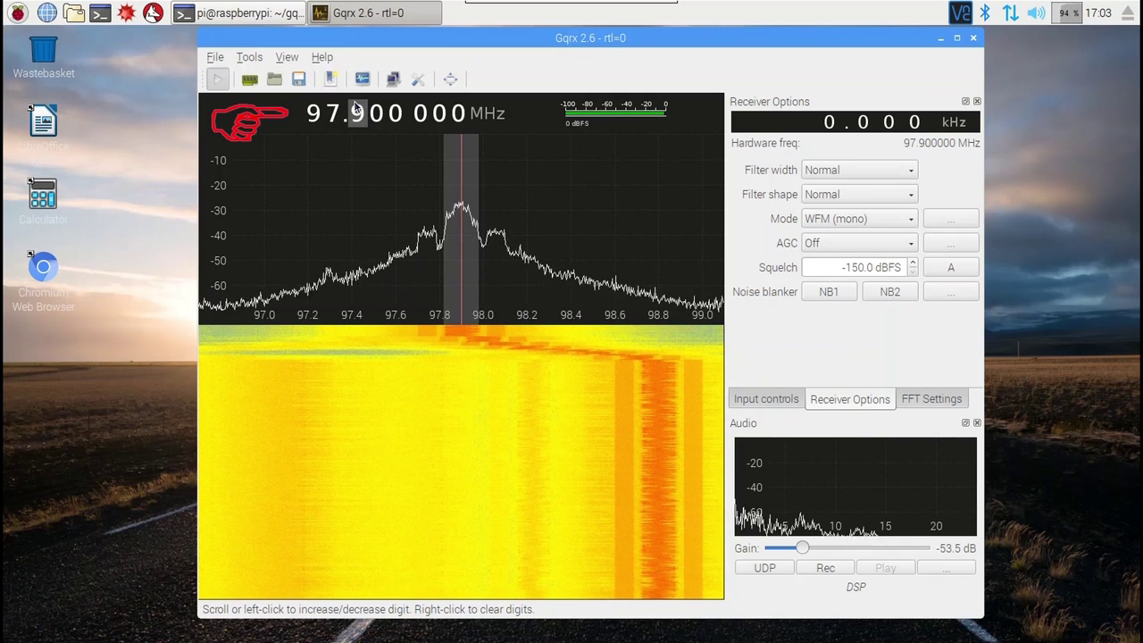
# In the Input controls, step the frequency correction down to -2.0 ppm, then back to 0.0 ppm
pyautogui.click(773, 401)
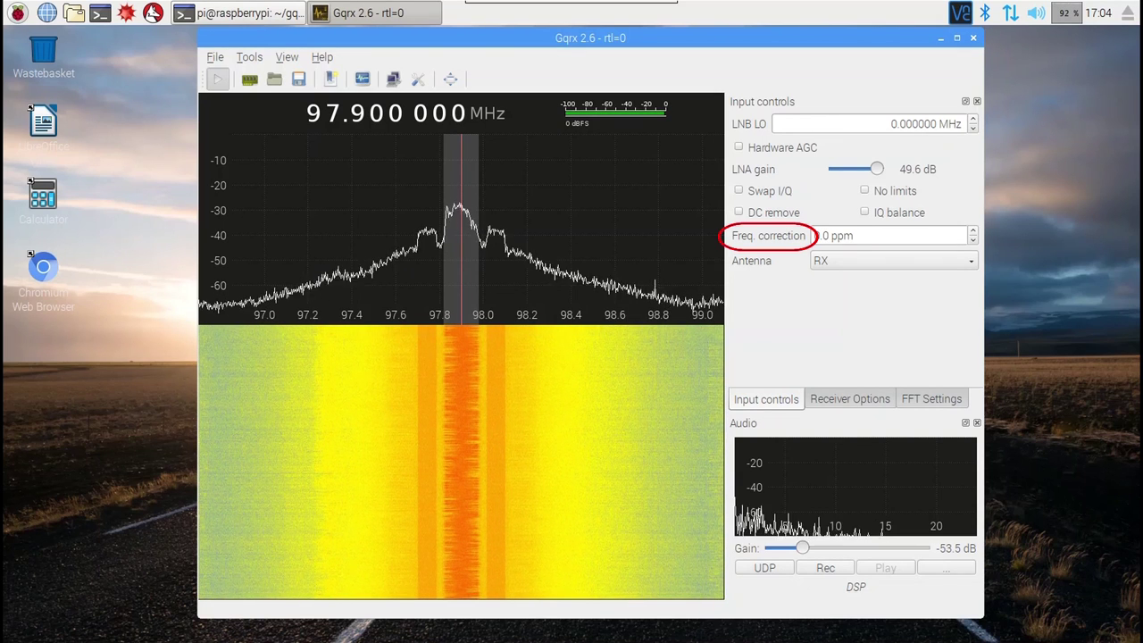
pyautogui.click(974, 240)
pyautogui.click(973, 239)
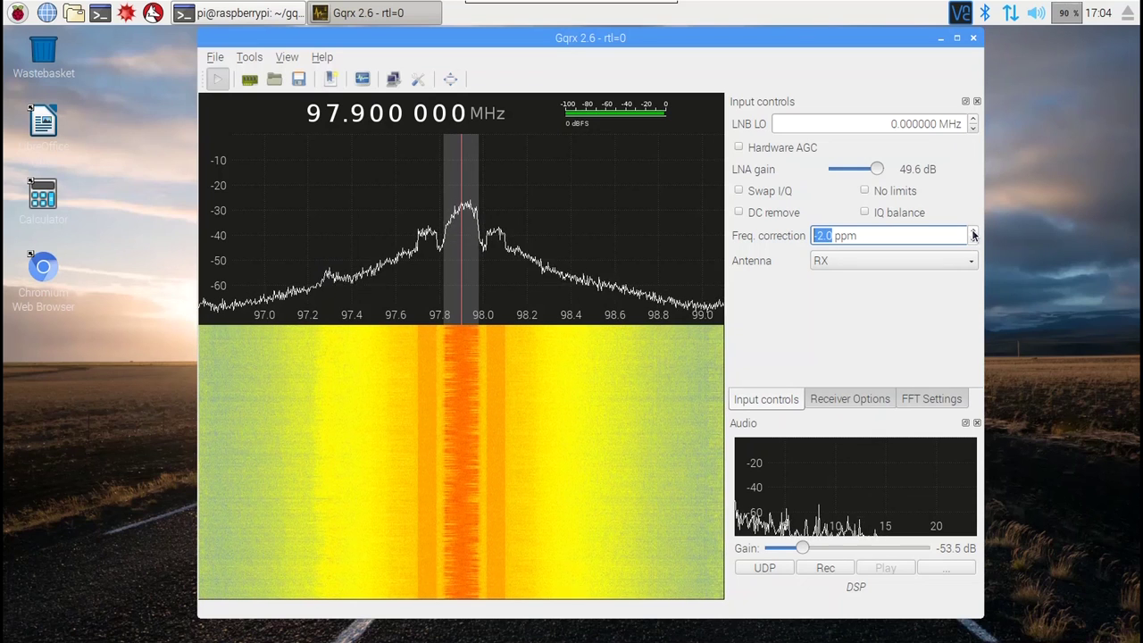
pyautogui.click(973, 232)
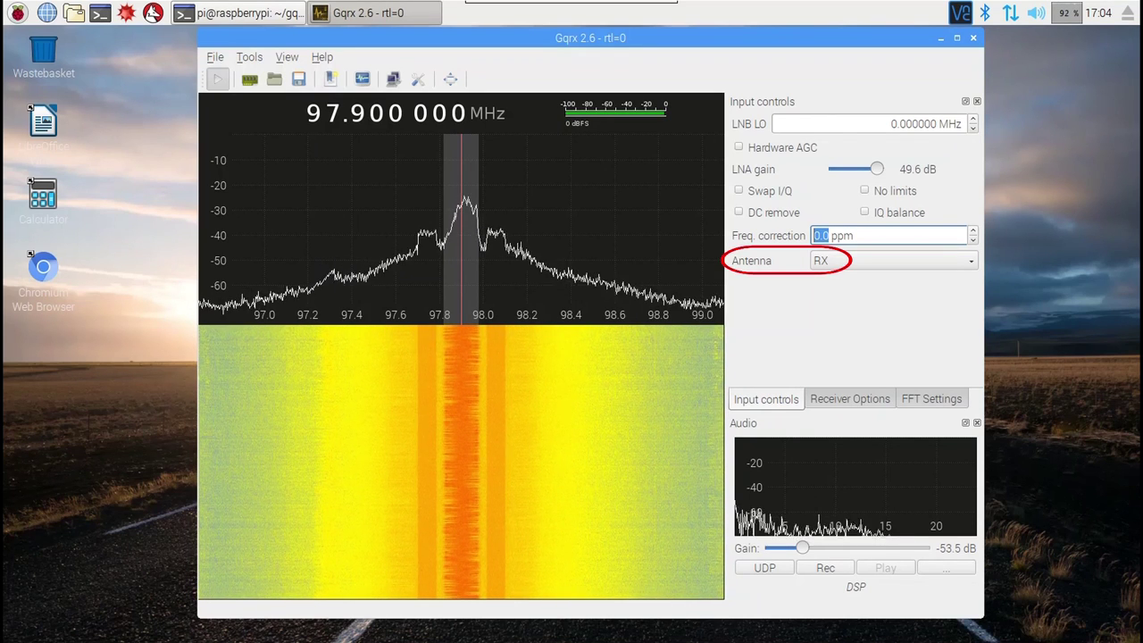
# Drag the FFT Settings Pandapter/Waterfall slider to resize the spectrum plot against the waterfall
pyautogui.click(937, 405)
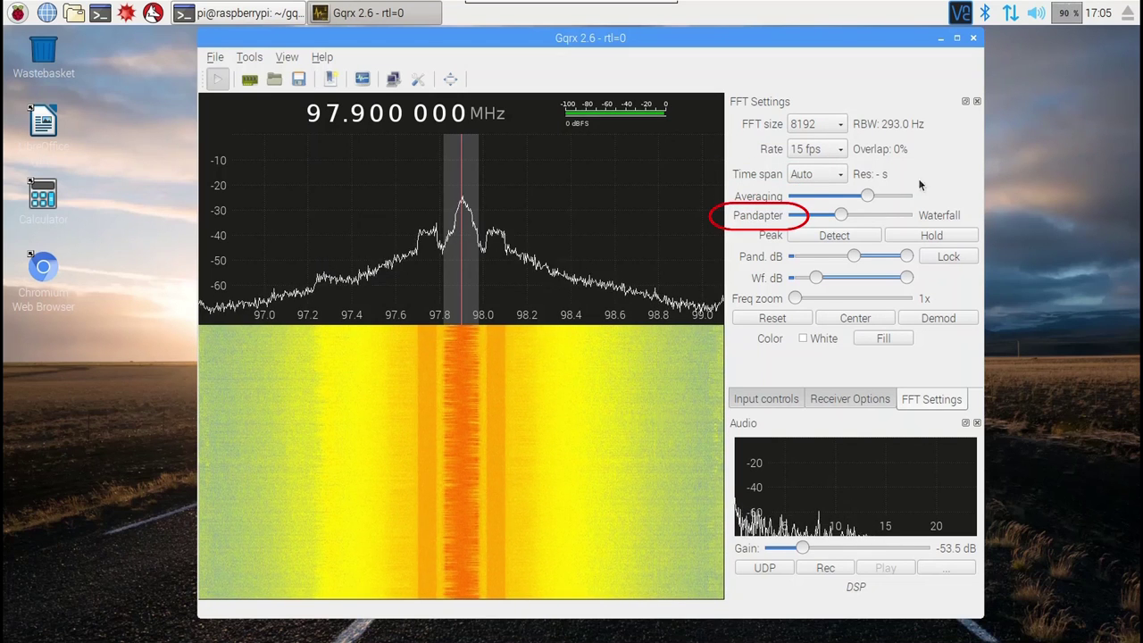
pyautogui.moveTo(846, 221); pyautogui.dragTo(840, 221)
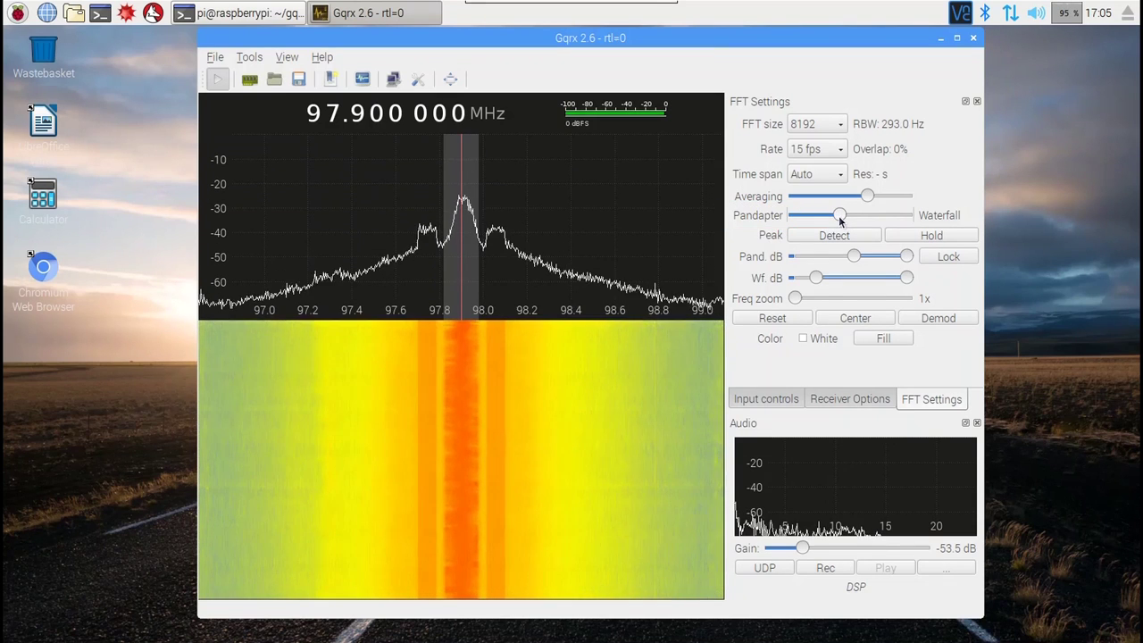
pyautogui.click(821, 401)
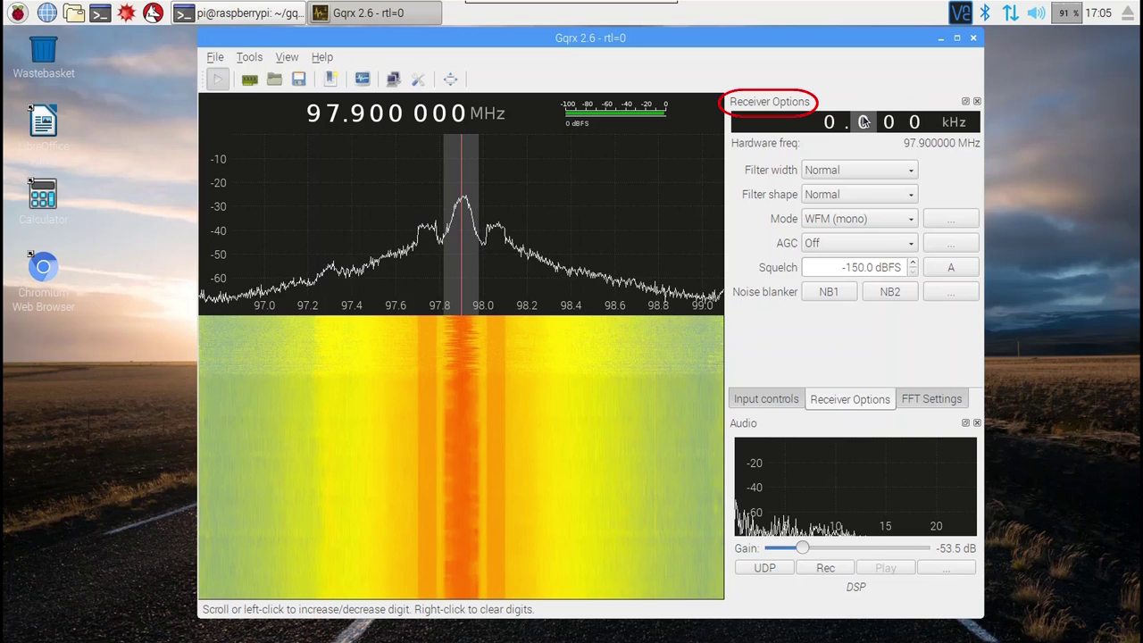
# Shift the filter offset by scrolling and clicking the spectrum, then return it to 0.000 kHz
pyautogui.scroll(1, 863, 121)
pyautogui.scroll(3, 864, 121)
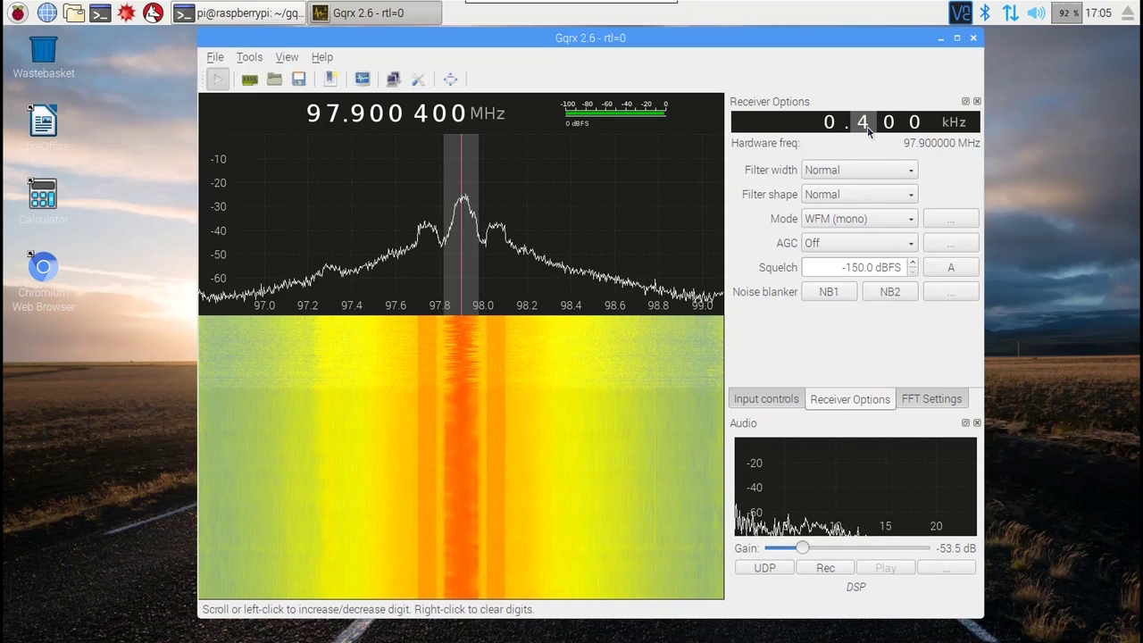
pyautogui.scroll(-5, 864, 122)
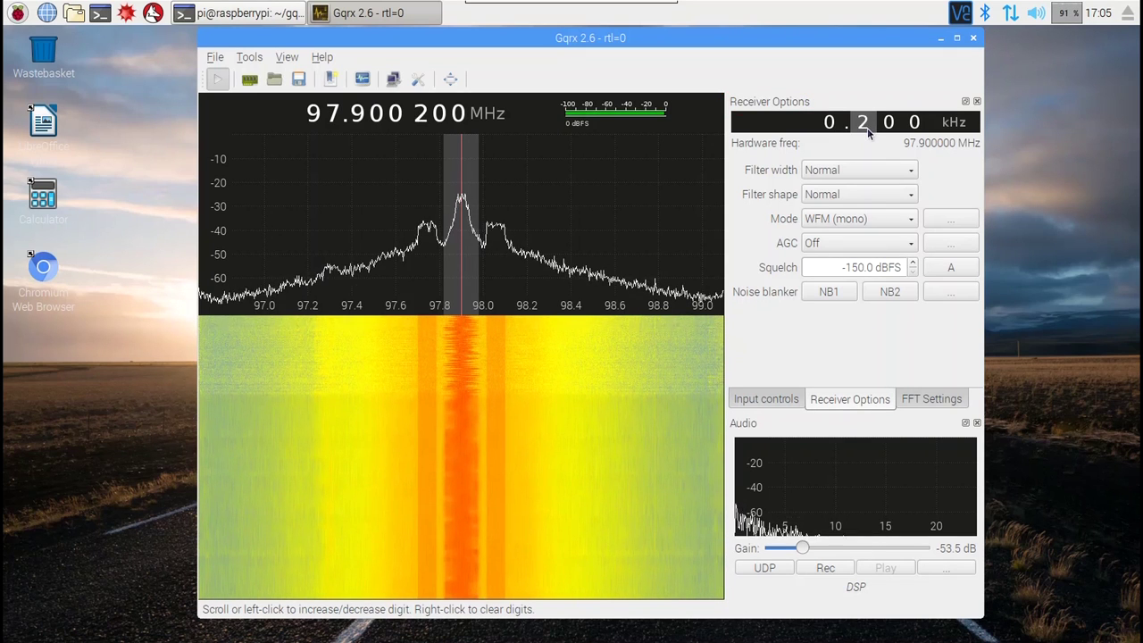
pyautogui.click(495, 194)
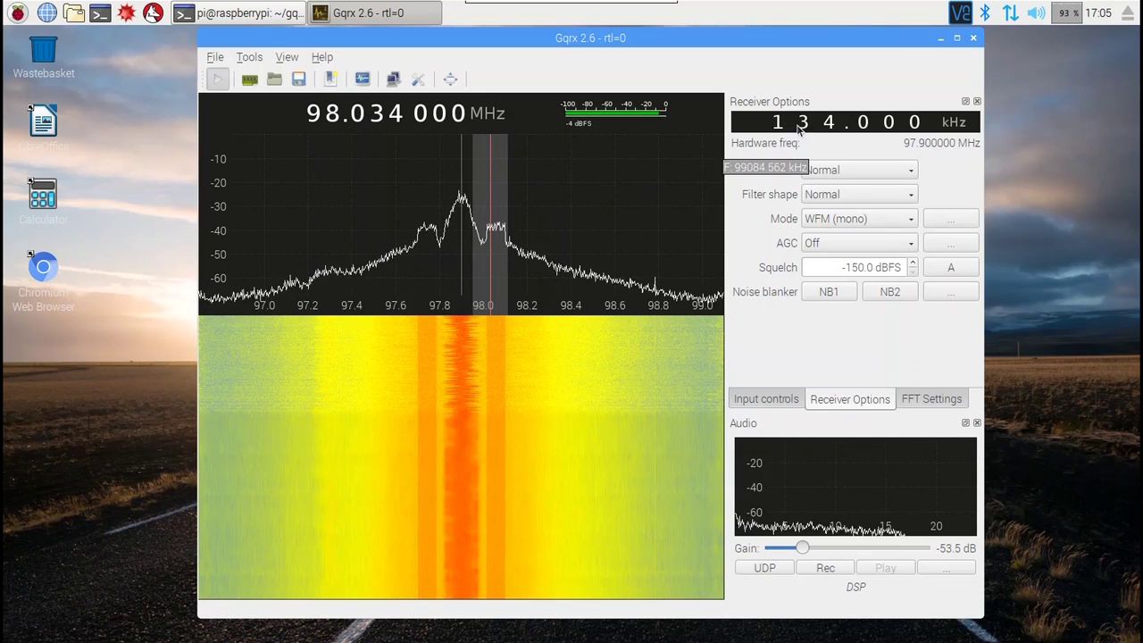
pyautogui.scroll(-2, 830, 130)
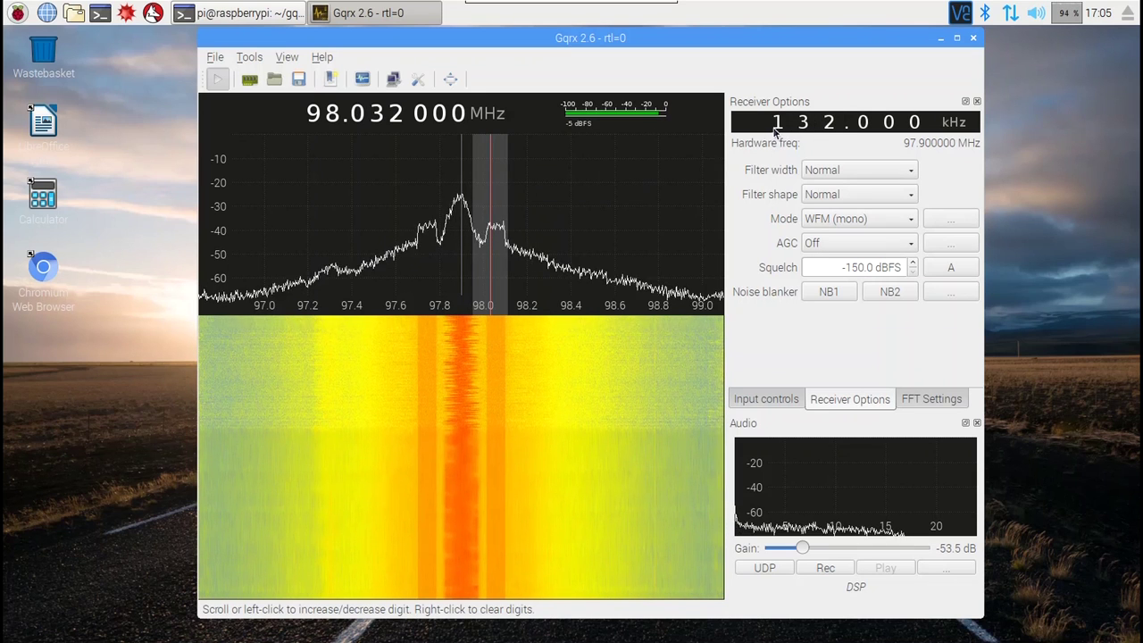
pyautogui.scroll(-2, 777, 129)
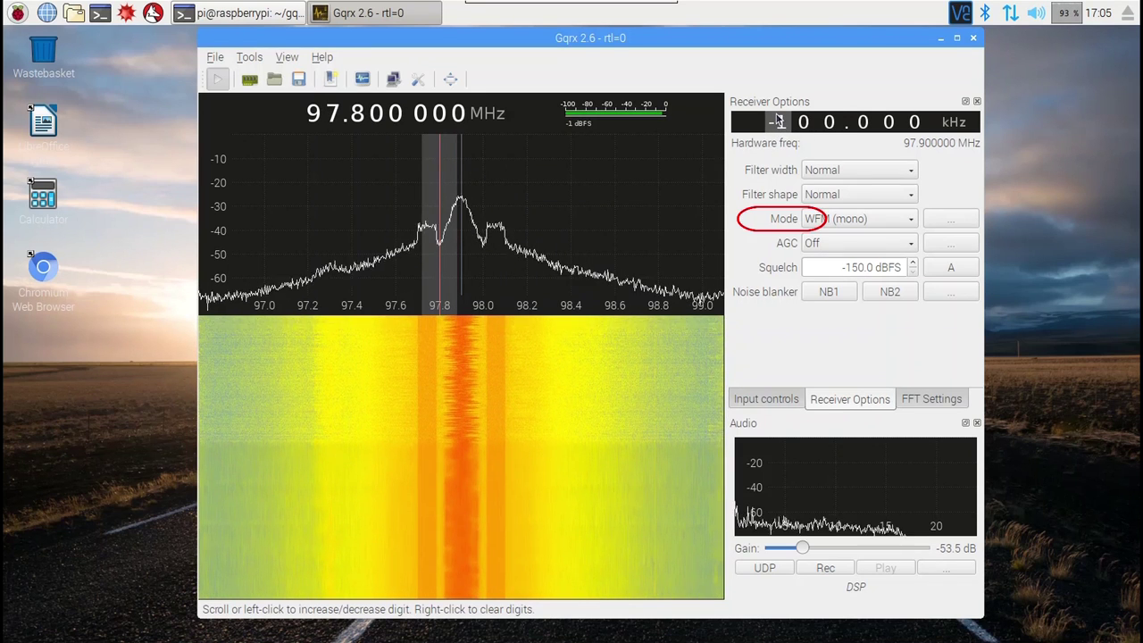
pyautogui.scroll(1, 778, 120)
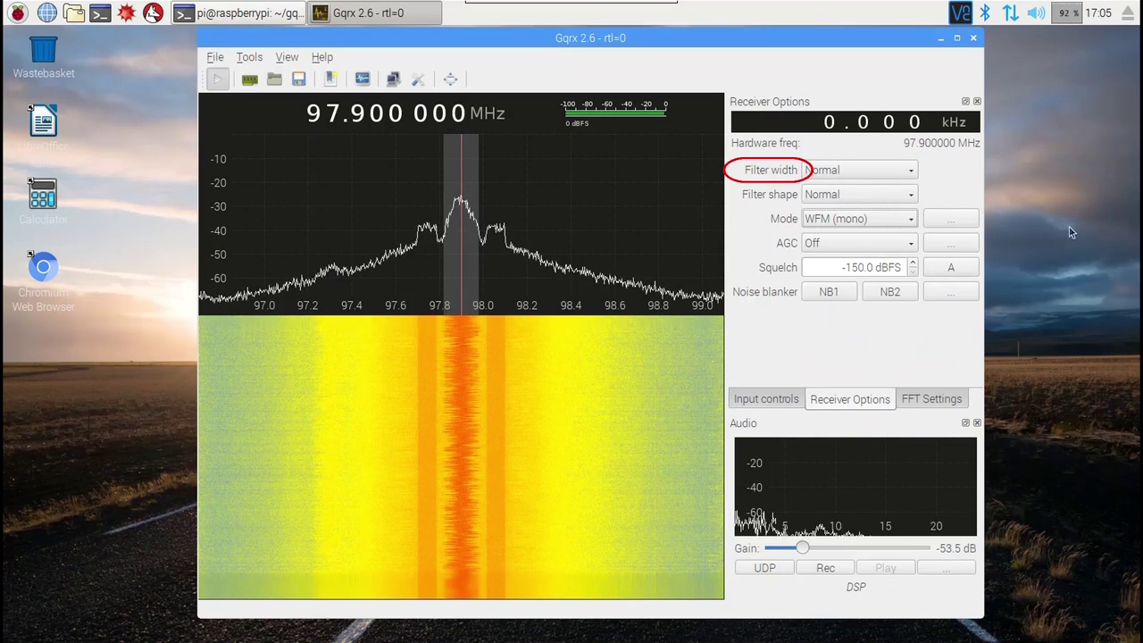
# Set the receive filter width to Wide, keeping the filter shape at Normal
pyautogui.click(910, 172)
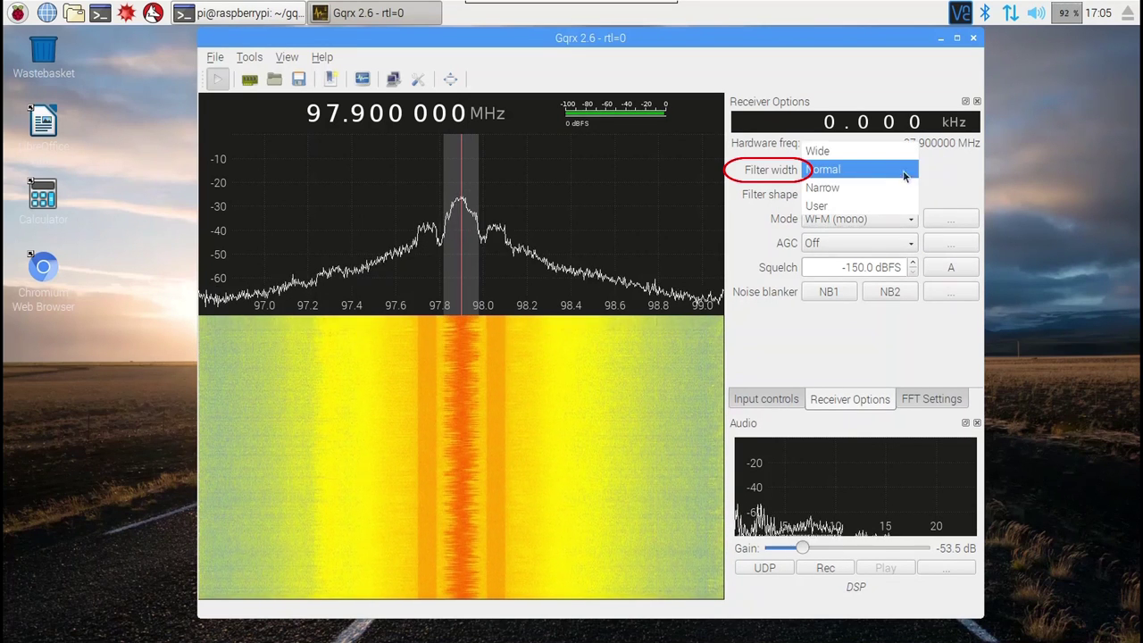
pyautogui.click(857, 152)
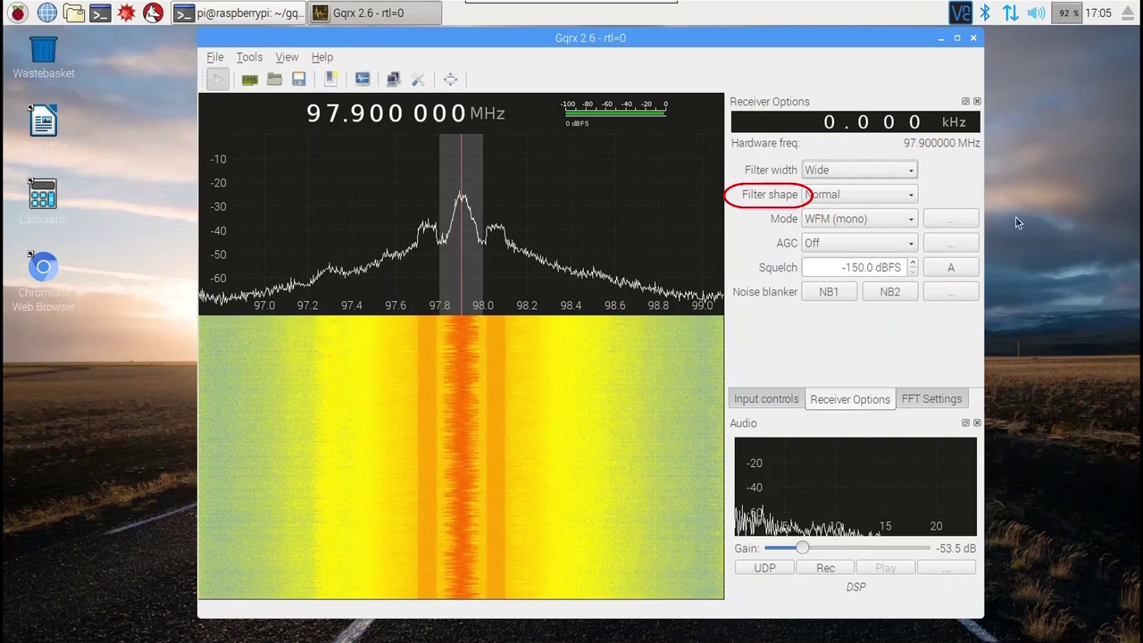
pyautogui.click(910, 195)
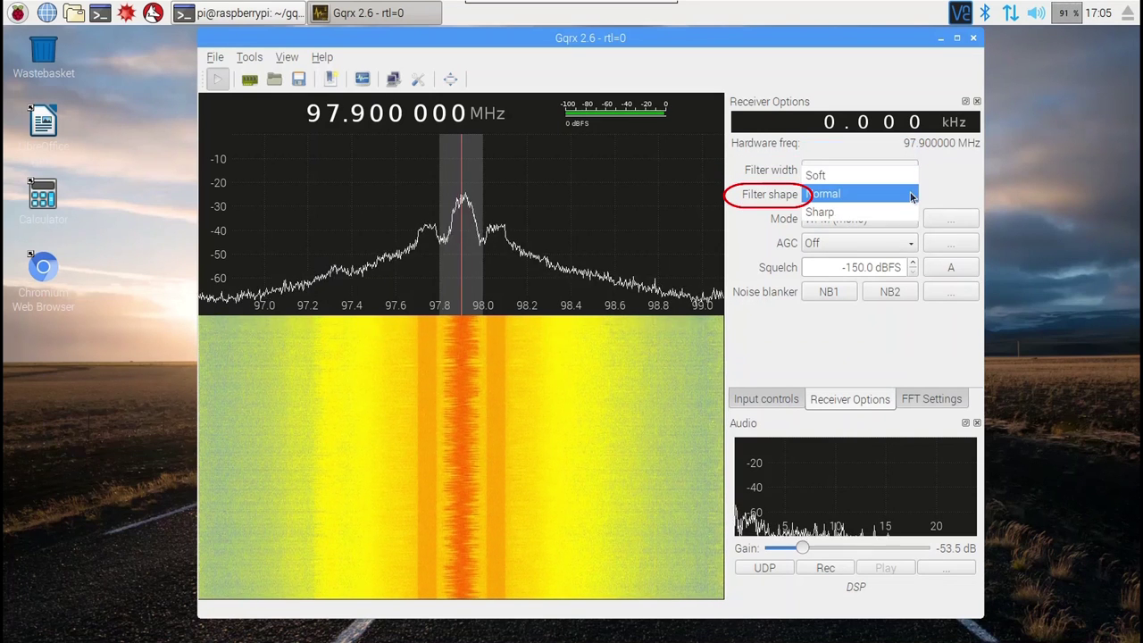
pyautogui.click(965, 188)
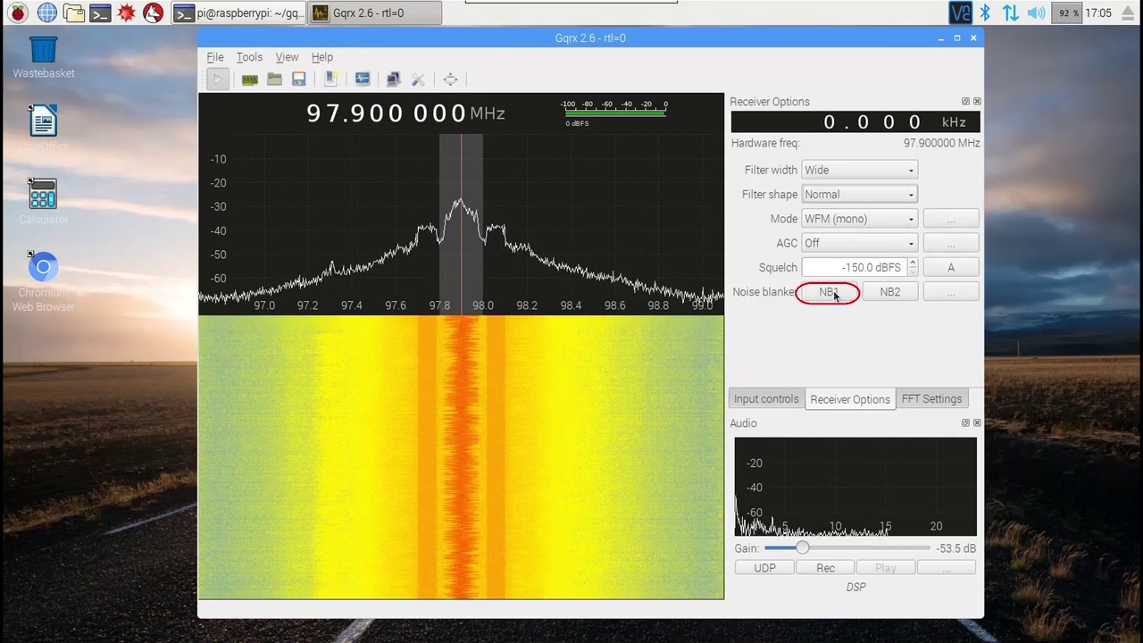